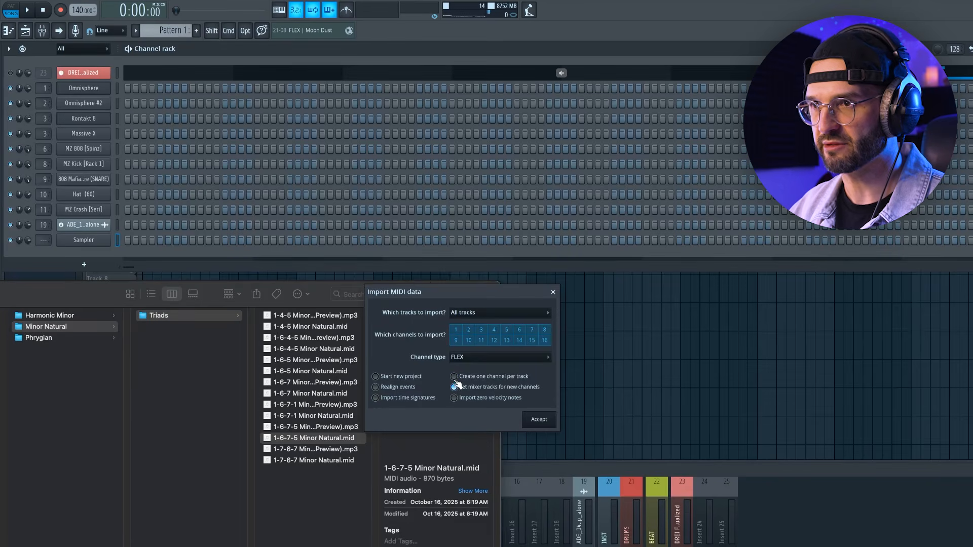
Step: Import the 1-6-7-5 Minor Natural MIDI file with FLEX as the channel type and open its chords in the piano roll
{"action": "left_click", "coordinate": [537, 419]}
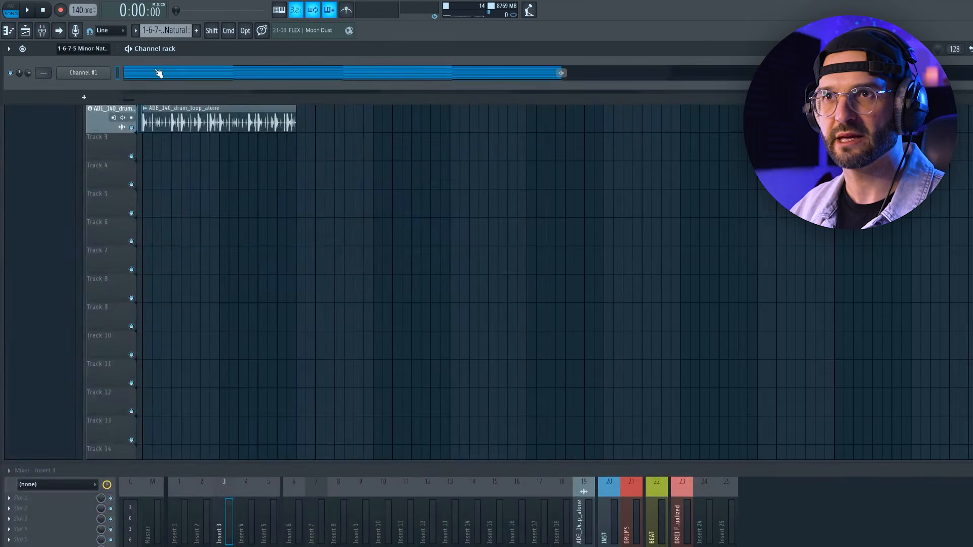
{"action": "scroll", "coordinate": [224, 232], "scroll_direction": "down", "scroll_amount": 5}
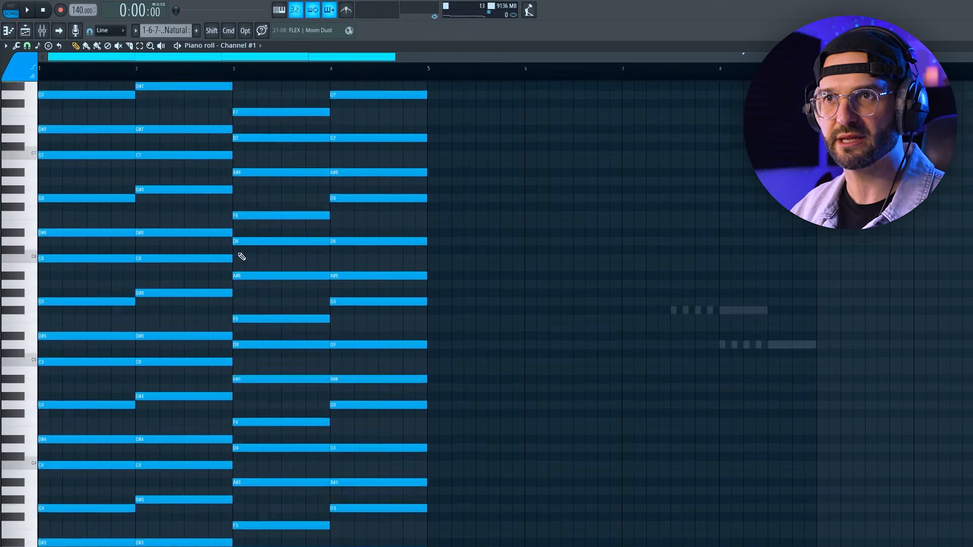
{"action": "scroll", "coordinate": [241, 257], "scroll_direction": "down", "scroll_amount": 8}
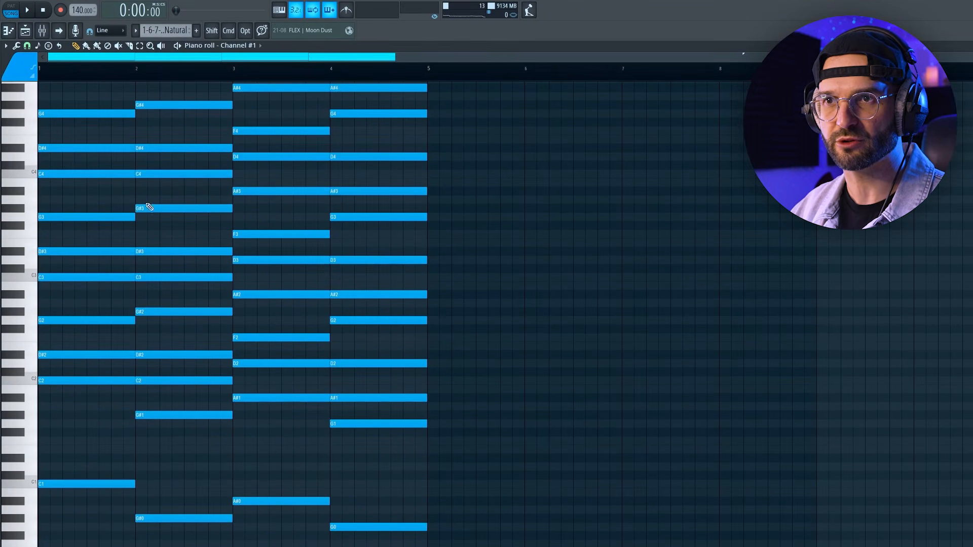
Step: Duplicate the four-bar chord progression into bars 5 to 8
{"action": "scroll", "coordinate": [123, 263], "scroll_direction": "up", "scroll_amount": 4}
{"action": "scroll", "coordinate": [260, 254], "scroll_direction": "down", "scroll_amount": 4}
{"action": "key", "text": "super+b"}
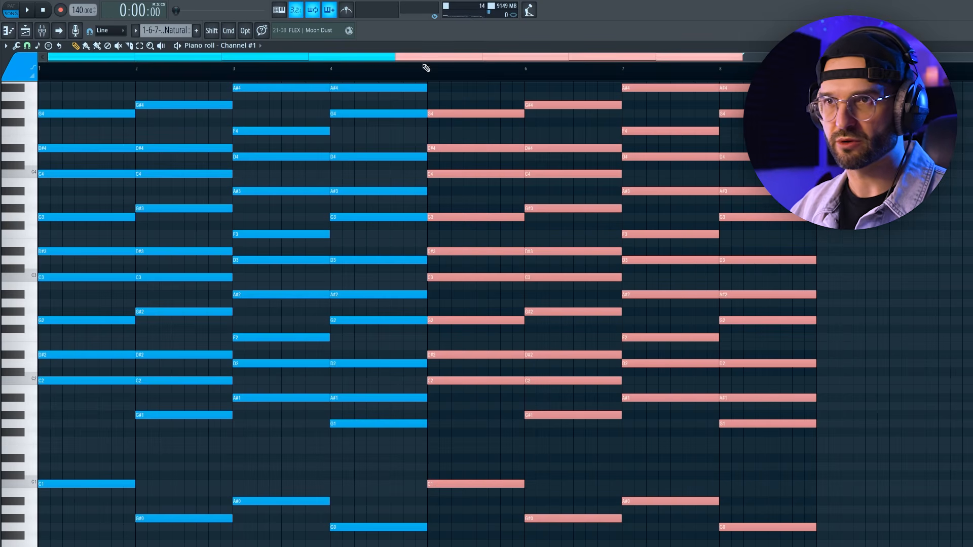
{"action": "scroll", "coordinate": [448, 213], "scroll_direction": "up", "scroll_amount": 6}
{"action": "scroll", "coordinate": [320, 243], "scroll_direction": "up", "scroll_amount": 8}
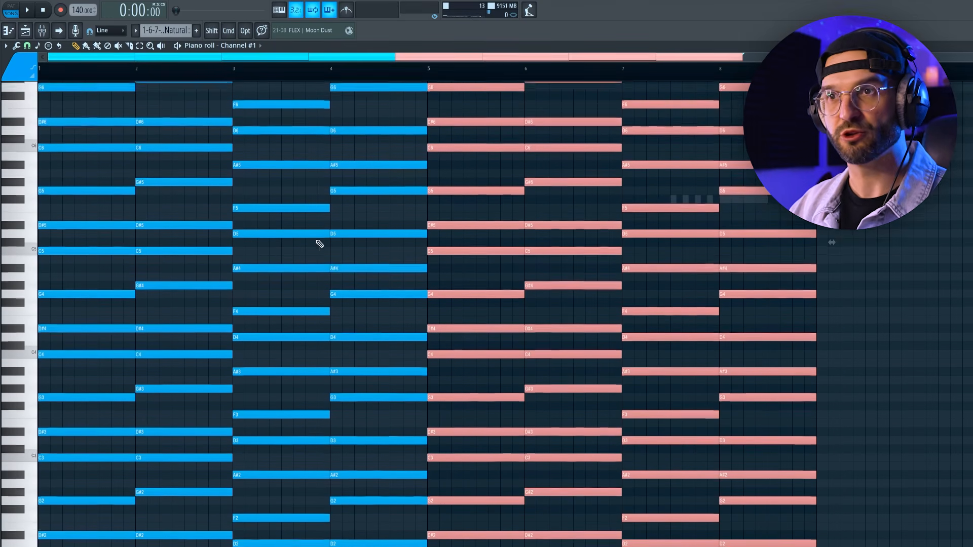
Step: Show all channels in the channel rack
{"action": "key", "text": "F6"}
{"action": "left_click", "coordinate": [64, 50]}
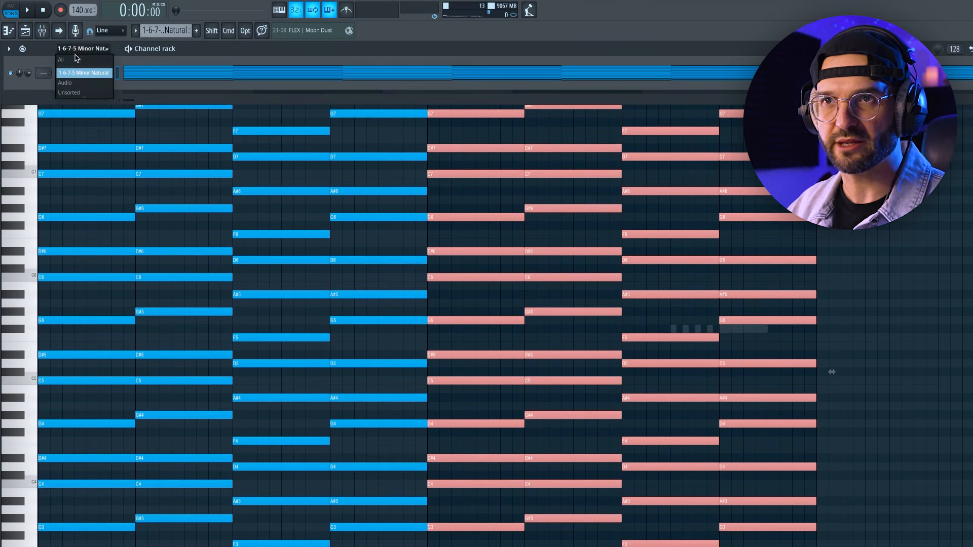
{"action": "left_click", "coordinate": [81, 59]}
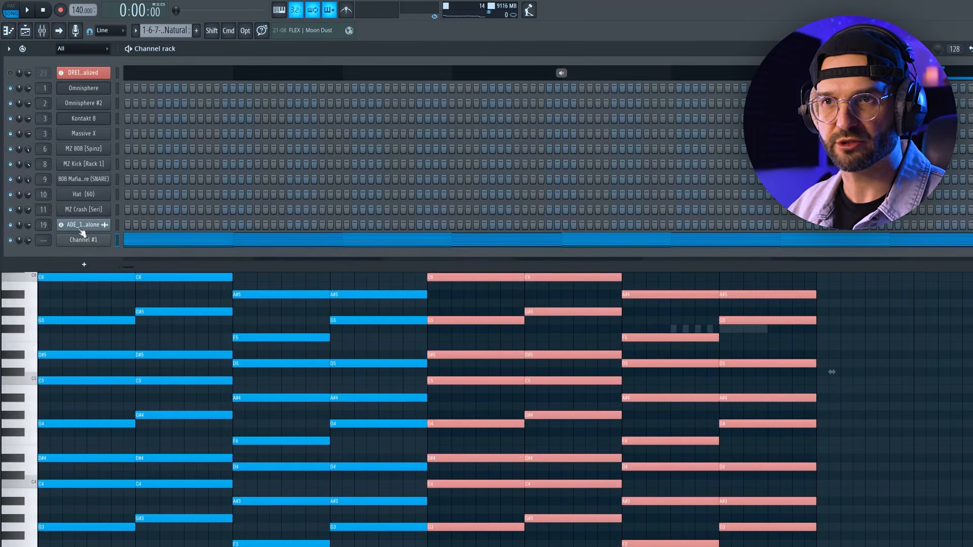
Step: Try muting and unmuting Channel #1, and reopen its chord notes in the piano roll
{"action": "left_click", "coordinate": [11, 241]}
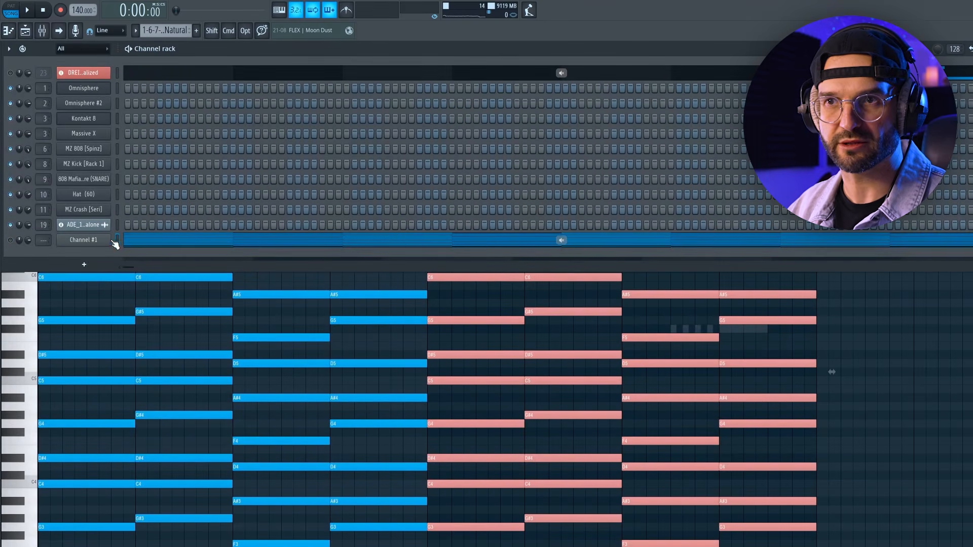
{"action": "left_click", "coordinate": [10, 241]}
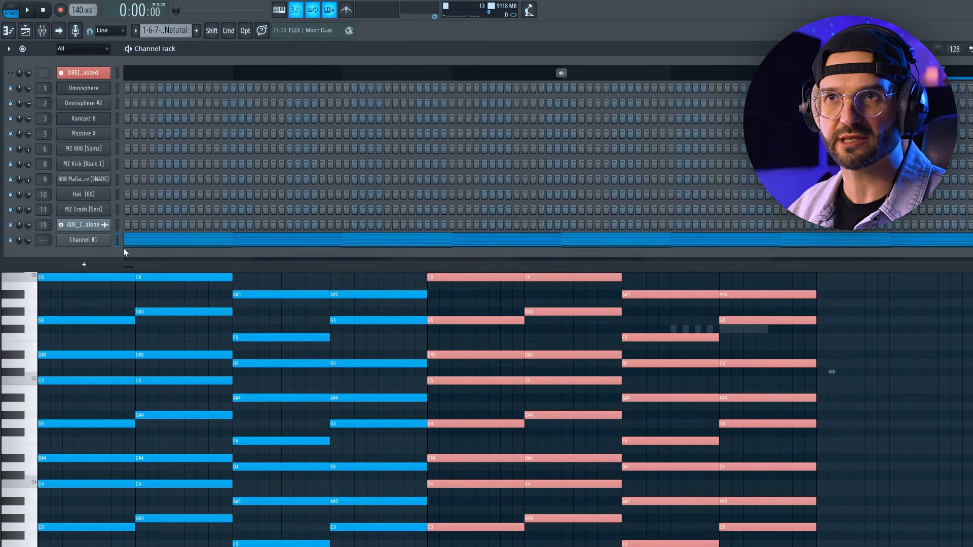
{"action": "left_click", "coordinate": [191, 244]}
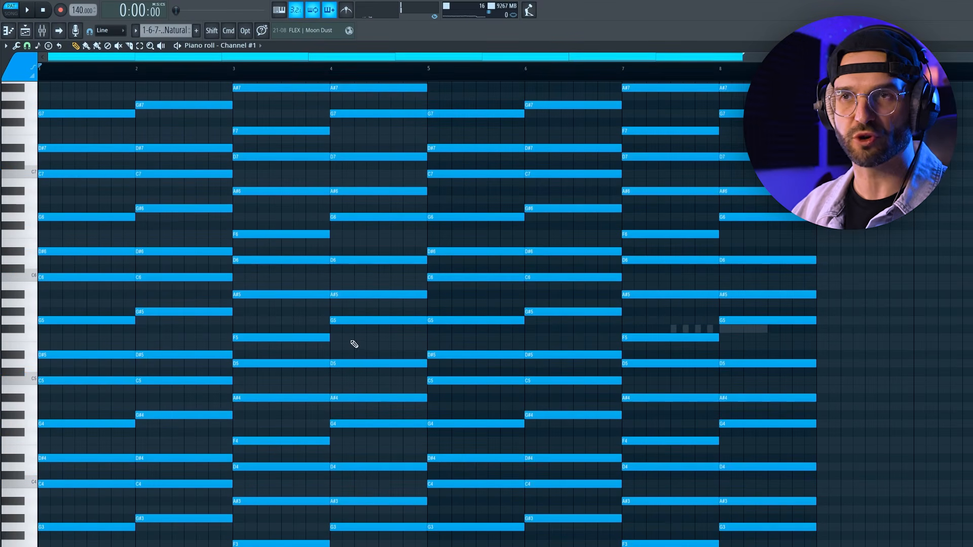
{"action": "scroll", "coordinate": [317, 378], "scroll_direction": "up", "scroll_amount": 6}
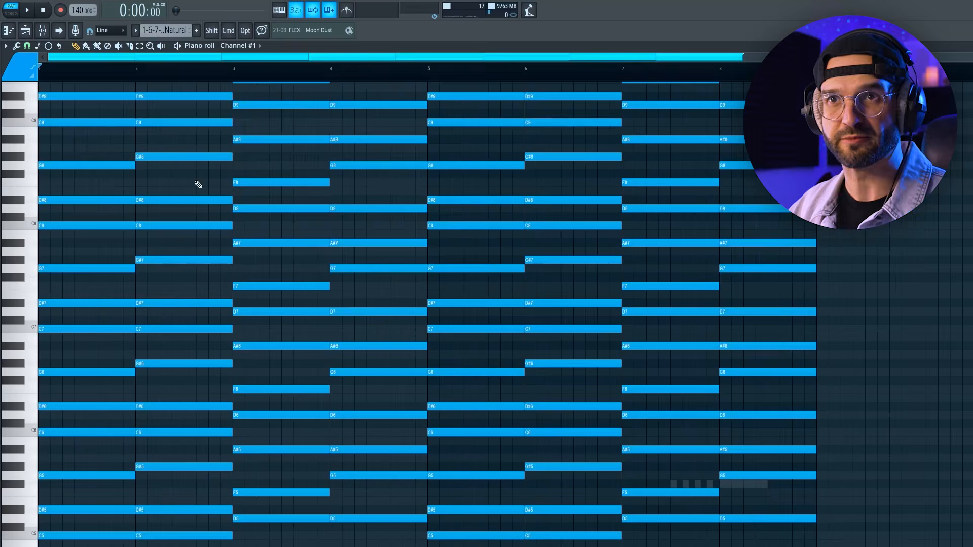
Step: Mute Channel #1 and move it to the top of the channel rack, above all other channels
{"action": "key", "text": "F6"}
{"action": "left_click", "coordinate": [11, 240]}
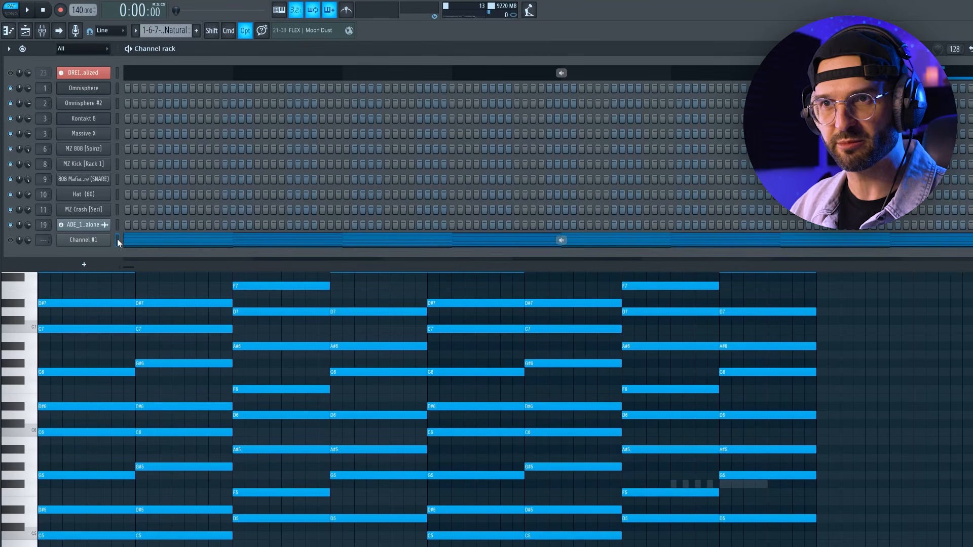
{"action": "key", "text": "alt+Up"}
{"action": "key", "text": "alt+Up"}
{"action": "key", "text": "alt+Up"}
{"action": "key", "text": "alt+Up"}
{"action": "key", "text": "alt+Up"}
{"action": "key", "text": "alt+Up"}
{"action": "key", "text": "alt+Up"}
{"action": "key", "text": "alt+Up"}
{"action": "key", "text": "alt+Up"}
{"action": "key", "text": "alt+Up"}
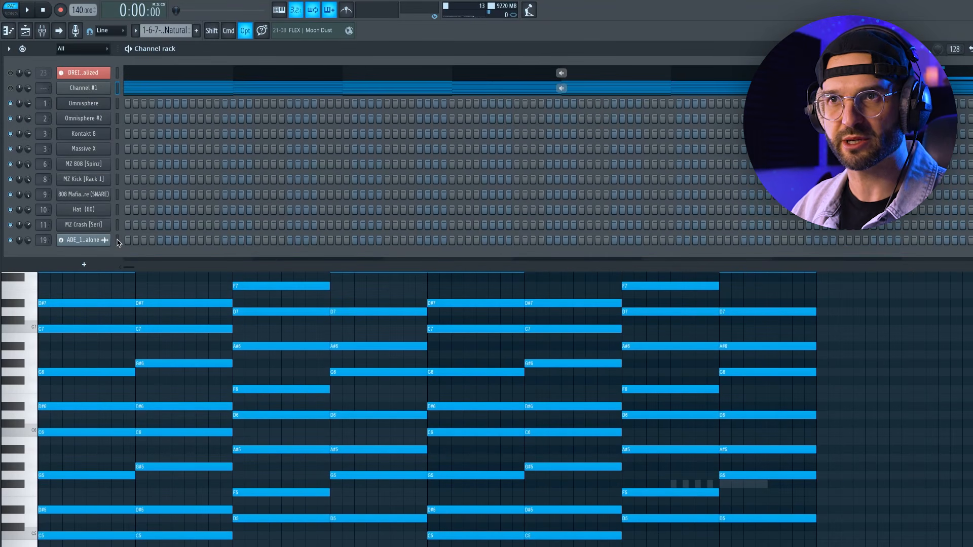
{"action": "key", "text": "alt+Up"}
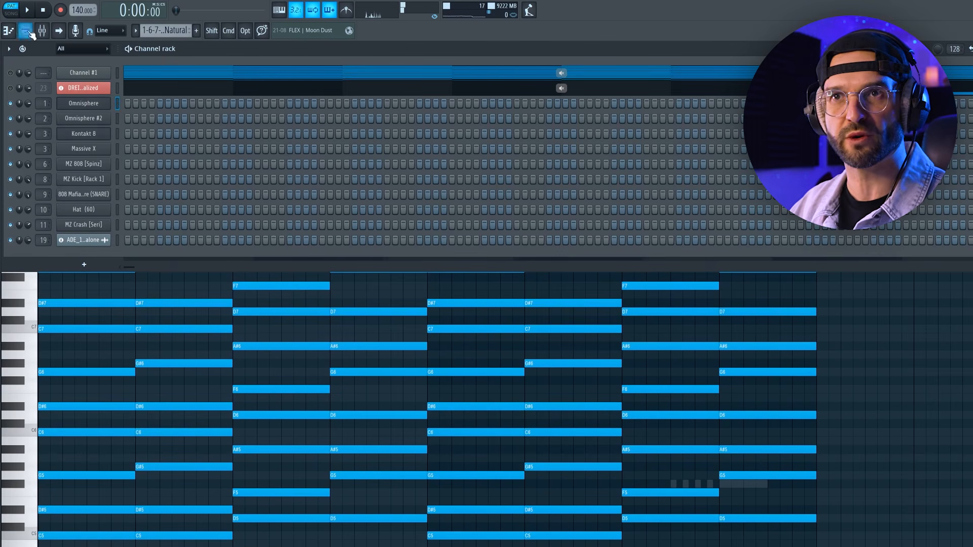
Step: Open the piano roll for Omnisphere and place a one-bar G5 note at the start of bar 1
{"action": "left_click", "coordinate": [9, 35]}
{"action": "left_click_drag", "start_coordinate": [102, 183], "coordinate": [200, 207]}
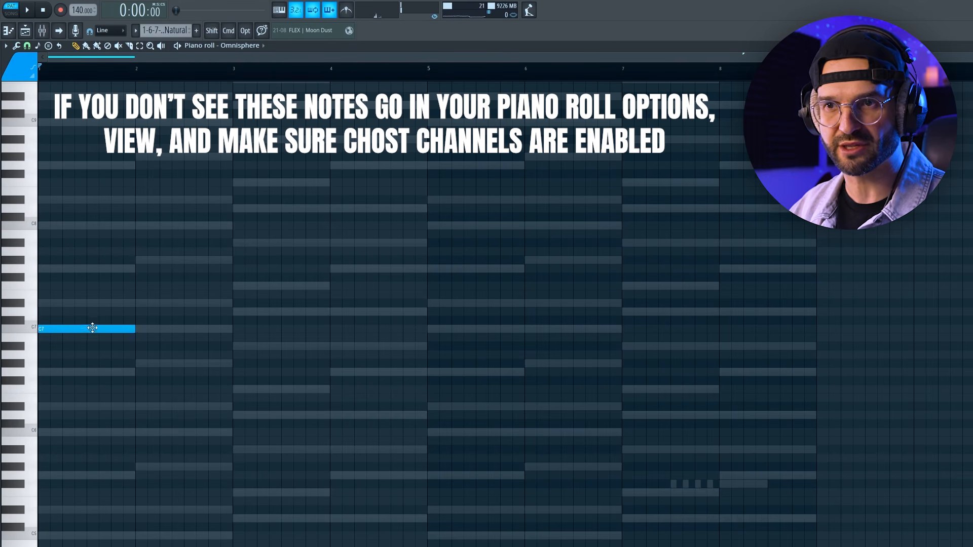
{"action": "left_click_drag", "start_coordinate": [92, 328], "coordinate": [84, 439]}
{"action": "scroll", "coordinate": [97, 359], "scroll_direction": "down", "scroll_amount": 5}
{"action": "left_click_drag", "start_coordinate": [75, 315], "coordinate": [69, 347]}
Step: Add D#6, C7 and G7 notes one beat apart on beats 2 to 4 of bar 1, and play them back
{"action": "left_click", "coordinate": [45, 306]}
{"action": "left_click_drag", "start_coordinate": [45, 307], "coordinate": [68, 281]}
{"action": "left_click", "coordinate": [87, 251]}
{"action": "left_click_drag", "start_coordinate": [98, 252], "coordinate": [90, 200]}
{"action": "left_click", "coordinate": [111, 139]}
{"action": "key", "text": "space"}
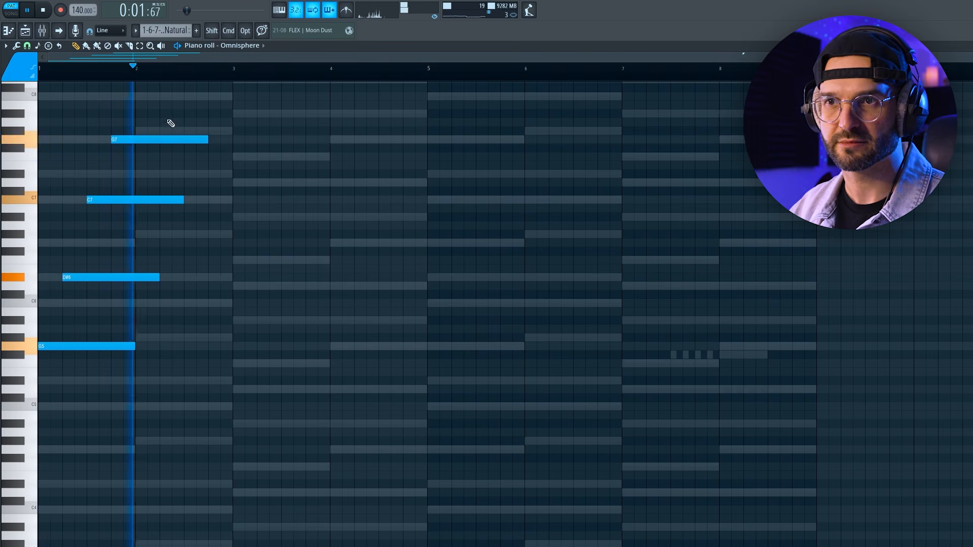
{"action": "key", "text": "space"}
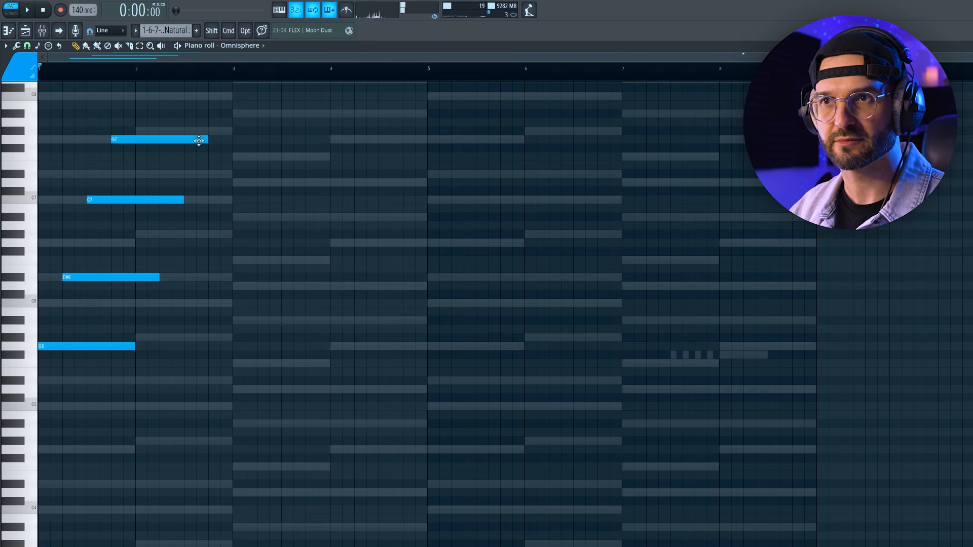
Step: Place D#5, C6, G#6 and D#7 notes one beat apart across bar 2 and start playback
{"action": "left_click", "coordinate": [140, 381]}
{"action": "left_click", "coordinate": [163, 338]}
{"action": "left_click_drag", "start_coordinate": [166, 338], "coordinate": [168, 303]}
{"action": "left_click", "coordinate": [182, 234]}
{"action": "left_click", "coordinate": [208, 175]}
{"action": "key", "text": "space"}
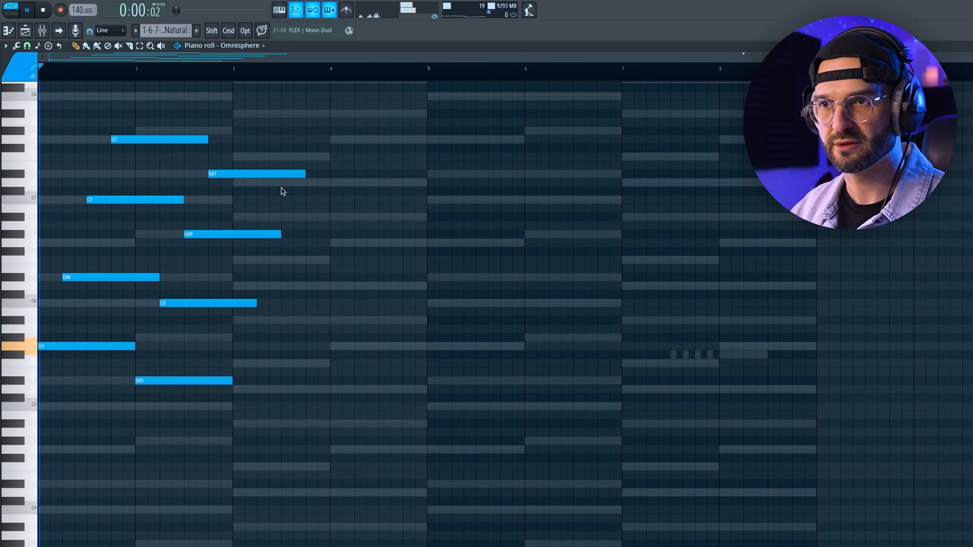
Step: Place F5, D6, A#6 and F7 notes one beat apart across bar 3
{"action": "left_click", "coordinate": [236, 364]}
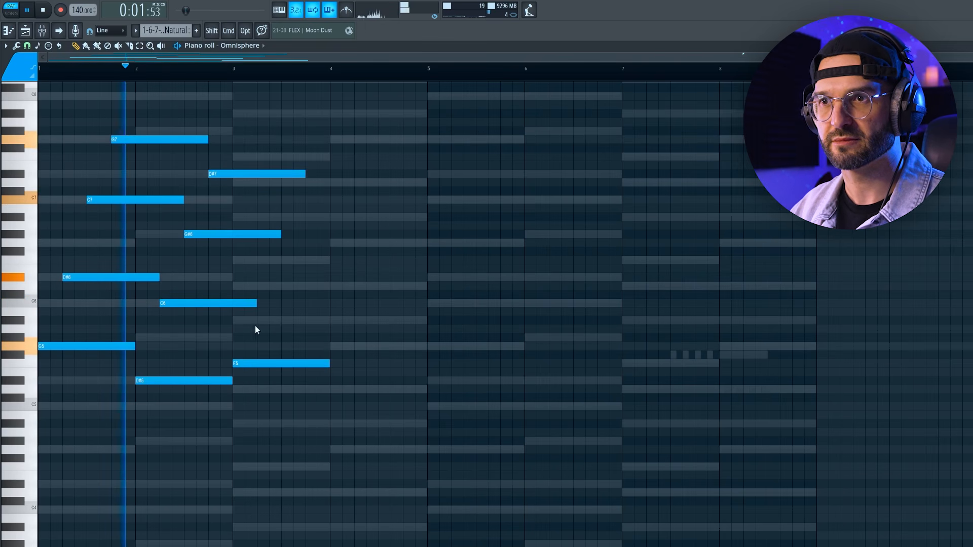
{"action": "left_click", "coordinate": [259, 286]}
{"action": "left_click", "coordinate": [285, 218]}
{"action": "left_click", "coordinate": [308, 157]}
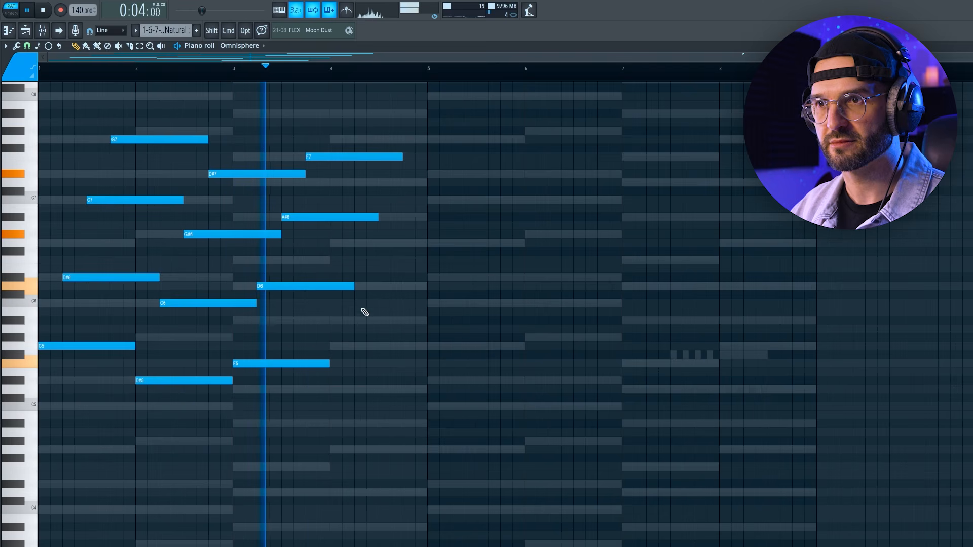
Step: Place D5, A#5, G6 and D7 notes one beat apart across bar 4 and audition the four-bar arpeggio
{"action": "left_click", "coordinate": [332, 398]}
{"action": "key", "text": "space"}
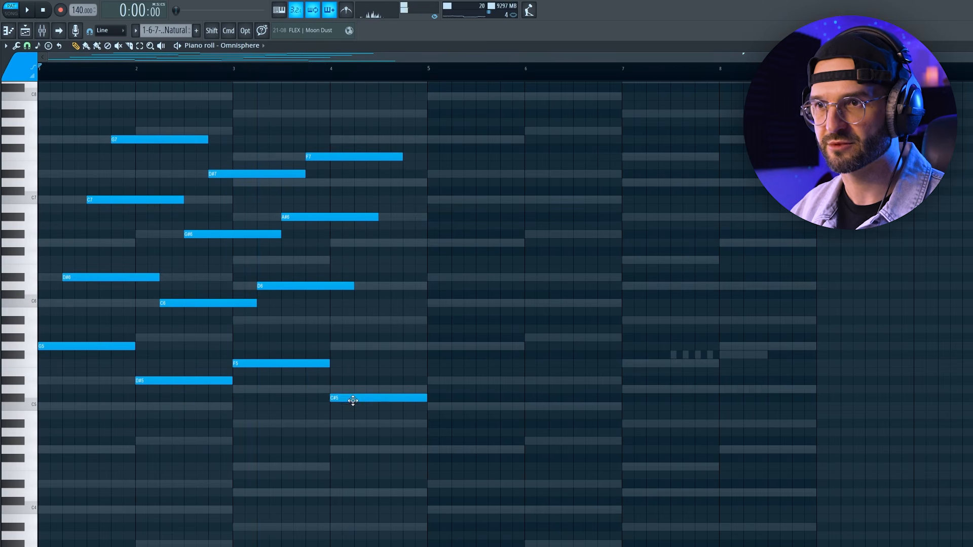
{"action": "left_click_drag", "start_coordinate": [353, 397], "coordinate": [354, 388]}
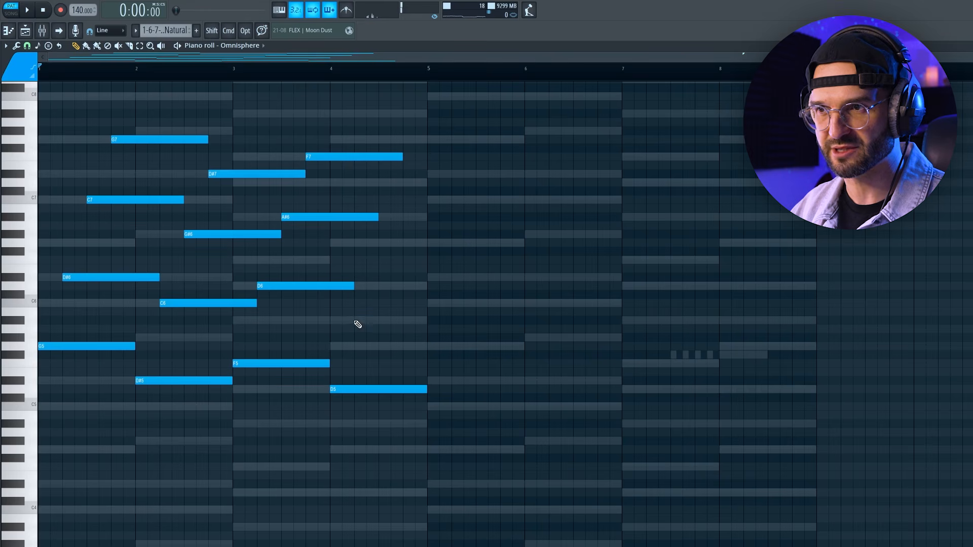
{"action": "left_click", "coordinate": [379, 243]}
{"action": "left_click", "coordinate": [404, 183]}
{"action": "key", "text": "space"}
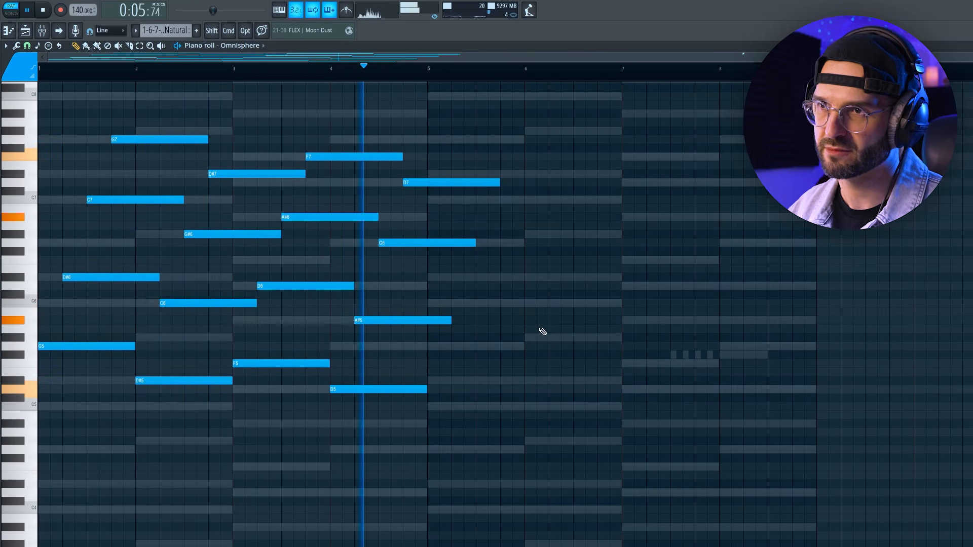
{"action": "key", "text": "space"}
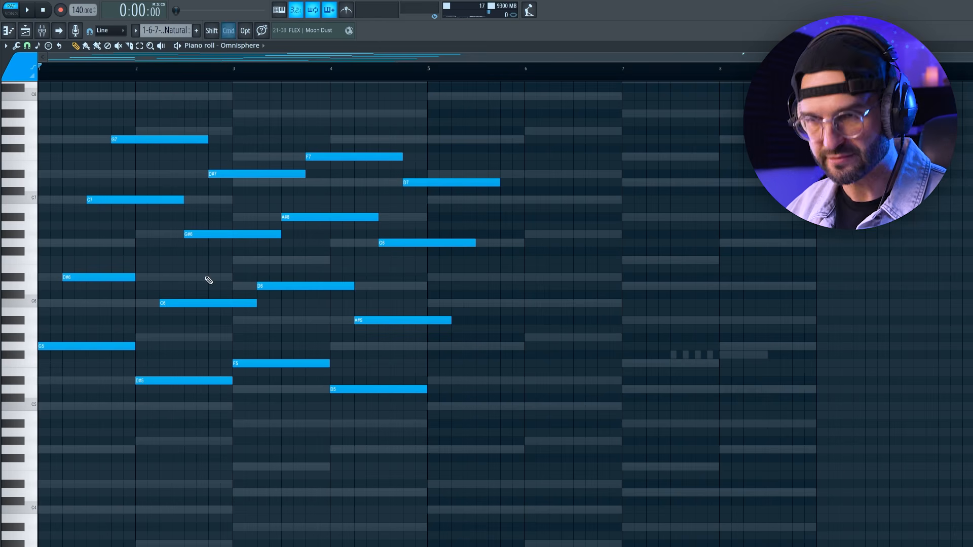
Step: Slice the overlapping bar 1 notes at the start of bar 2 and delete the tails of D#6, C7 and G7
{"action": "left_click_drag", "start_coordinate": [132, 323], "coordinate": [136, 326]}
{"action": "key", "text": "b"}
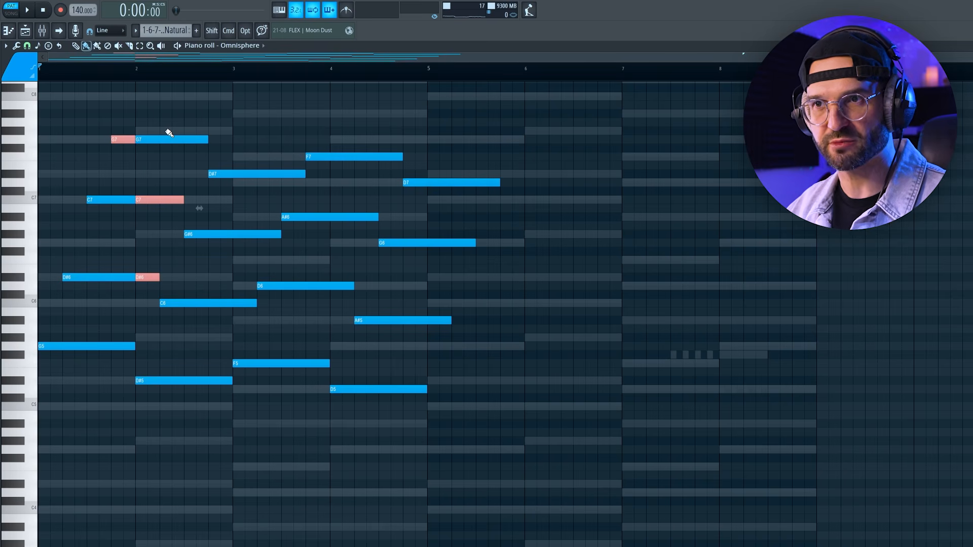
{"action": "right_click", "coordinate": [164, 139]}
{"action": "right_click", "coordinate": [158, 200]}
{"action": "right_click", "coordinate": [147, 278]}
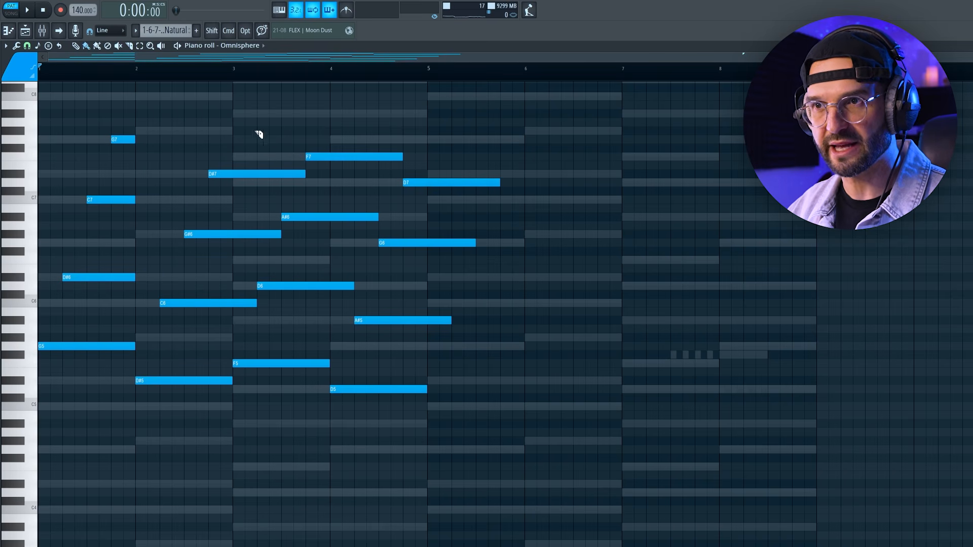
Step: Slice the overlapping bar 2 notes at the start of bar 3 and delete the tails of C6, G#6 and D#7
{"action": "left_click_drag", "start_coordinate": [238, 282], "coordinate": [236, 326]}
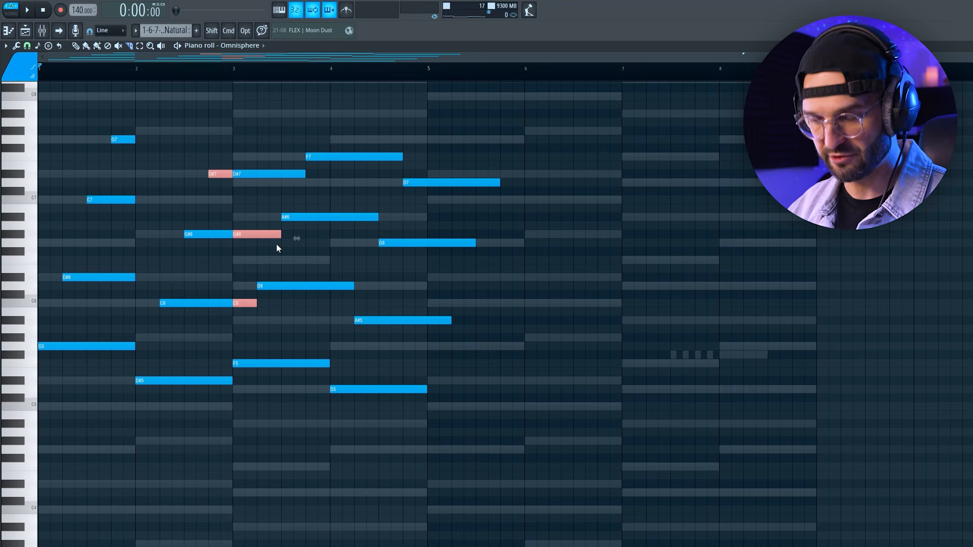
{"action": "key", "text": "b"}
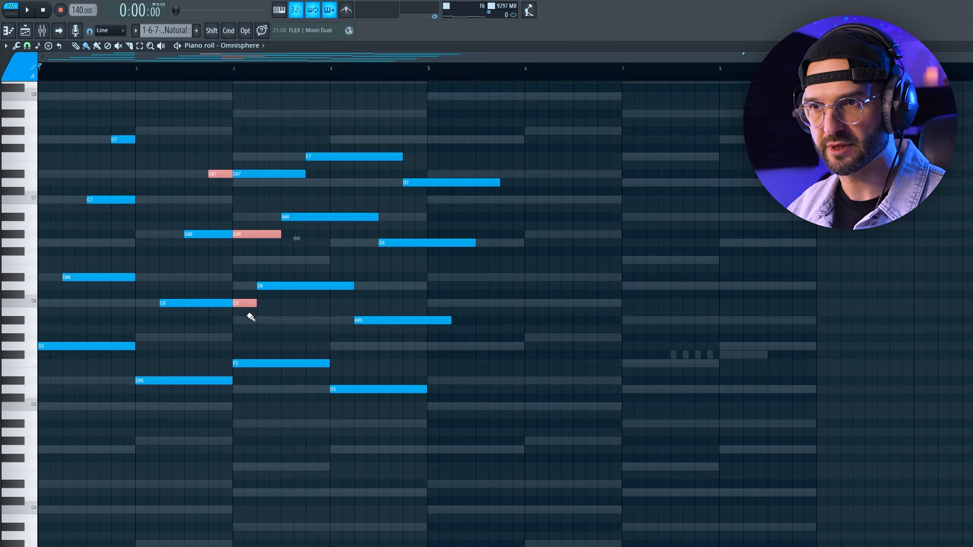
{"action": "right_click", "coordinate": [246, 304]}
{"action": "right_click", "coordinate": [254, 234]}
{"action": "right_click", "coordinate": [266, 174]}
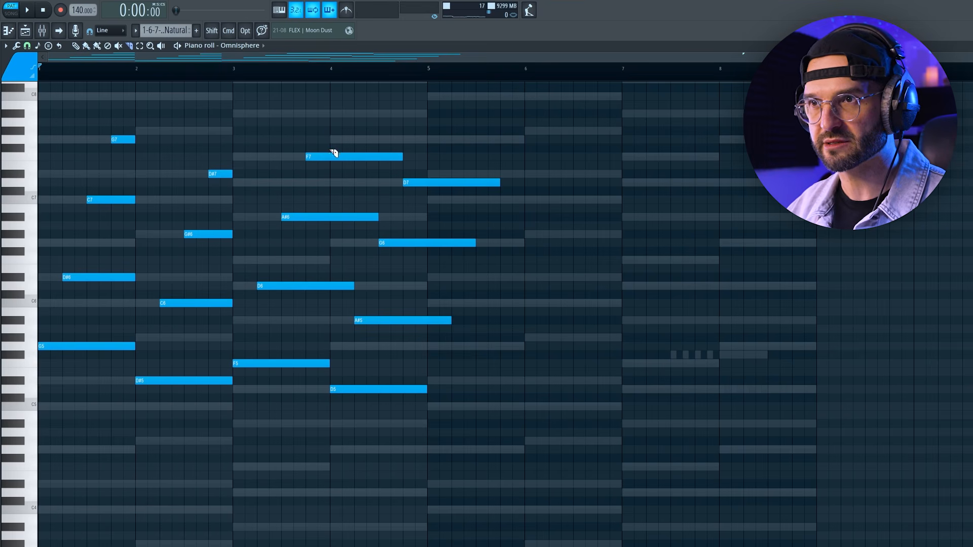
Step: Cut off the D6, A#6 and F7 notes at the start of bar 4 by deleting their tails
{"action": "right_click", "coordinate": [344, 286]}
{"action": "right_click", "coordinate": [358, 217]}
{"action": "right_click", "coordinate": [369, 157]}
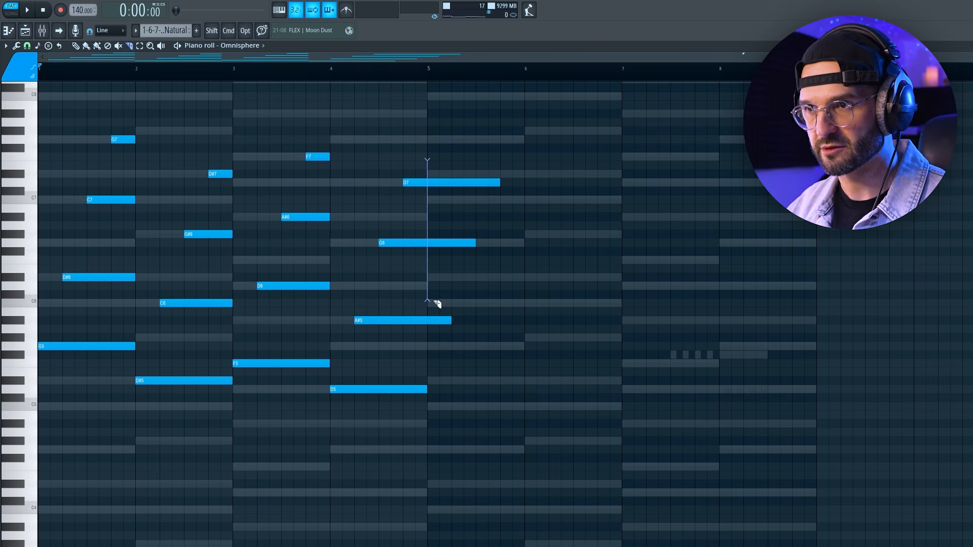
Step: Slice the overlapping bar 4 notes at the start of bar 5 and delete the tails of A#5, G6 and D7
{"action": "left_click_drag", "start_coordinate": [437, 350], "coordinate": [455, 362]}
{"action": "right_click", "coordinate": [439, 320]}
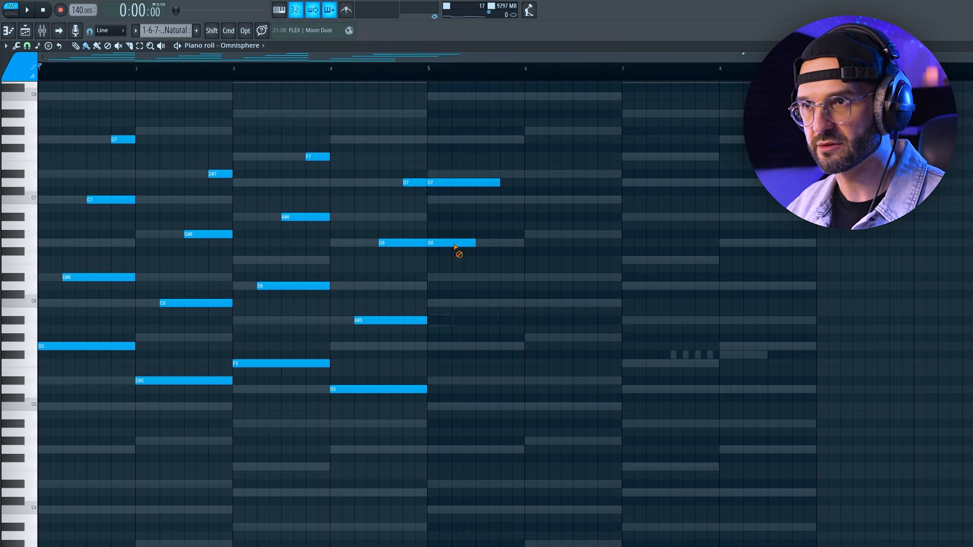
{"action": "right_click", "coordinate": [451, 243]}
{"action": "right_click", "coordinate": [464, 182]}
Step: Transpose the Omnisphere arpeggio down one octave during playback, and duplicate it into bars 5 to 8
{"action": "key", "text": "space"}
{"action": "scroll", "coordinate": [560, 323], "scroll_direction": "up", "scroll_amount": 2}
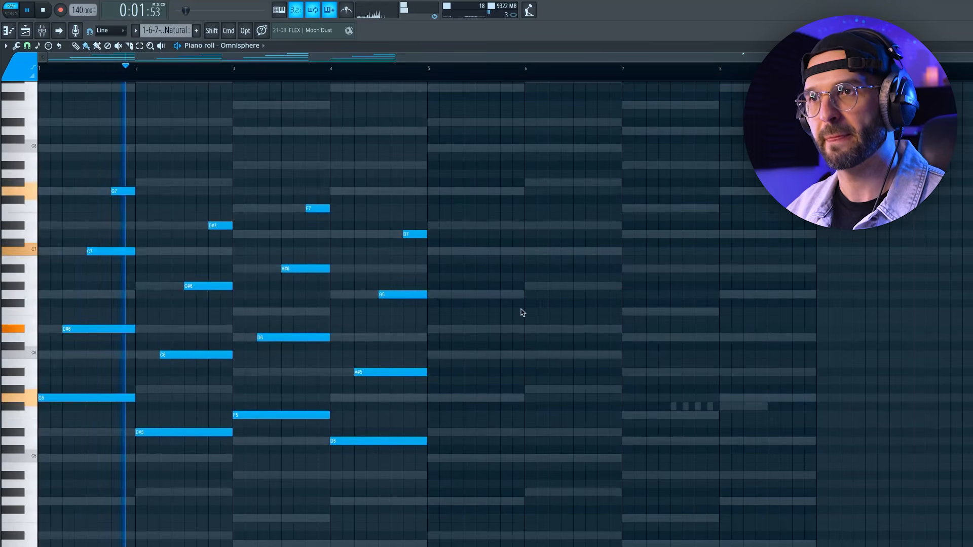
{"action": "scroll", "coordinate": [491, 276], "scroll_direction": "down", "scroll_amount": 2}
{"action": "key", "text": "super+Down"}
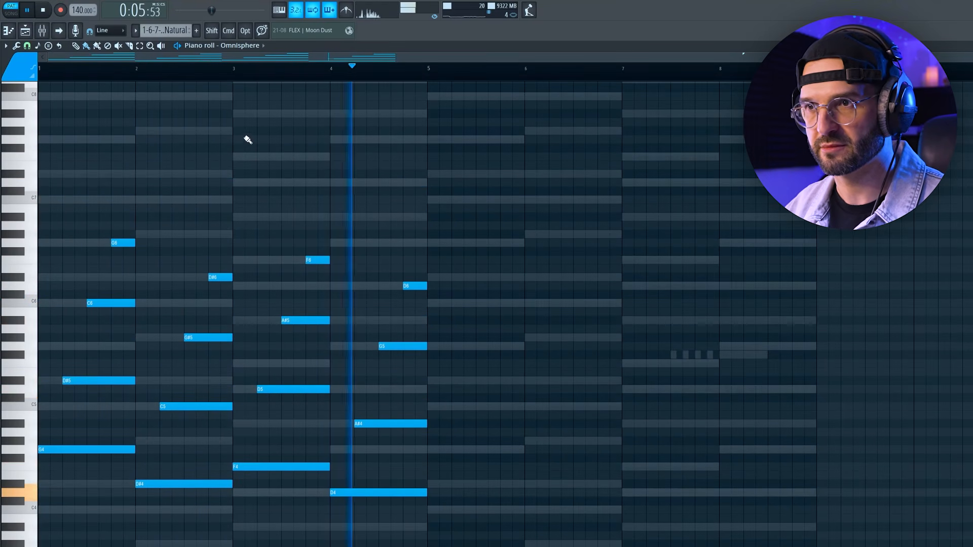
{"action": "key", "text": "space"}
{"action": "scroll", "coordinate": [306, 176], "scroll_direction": "down", "scroll_amount": 1}
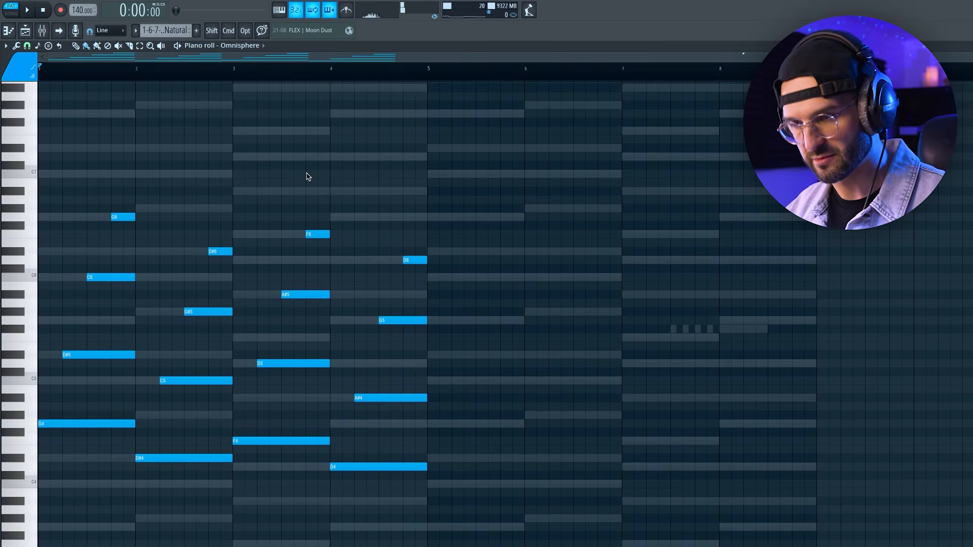
{"action": "key", "text": "super+b"}
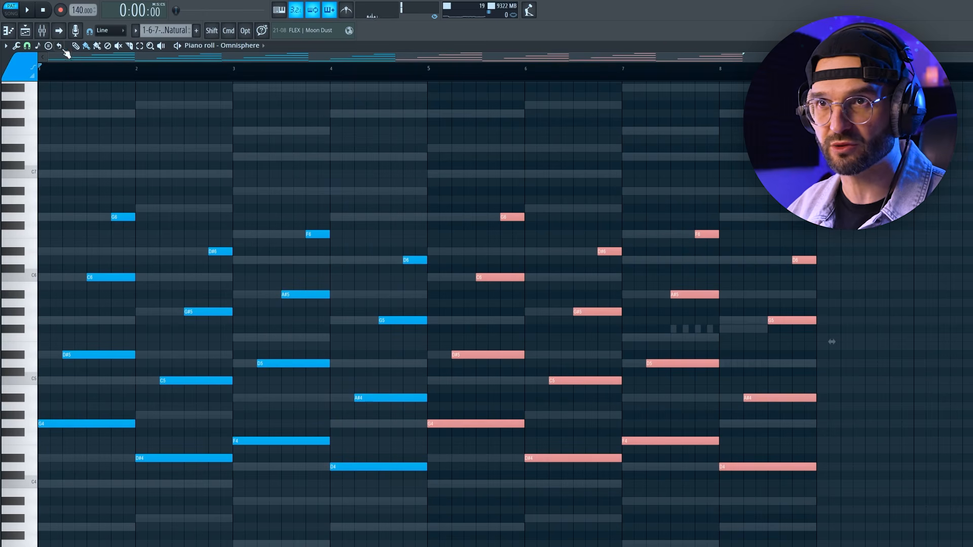
Step: Add one-bar top notes to the Omnisphere melody on C7, D#7, F7 and D7 in bars 1 to 4, during playback
{"action": "left_click", "coordinate": [53, 174]}
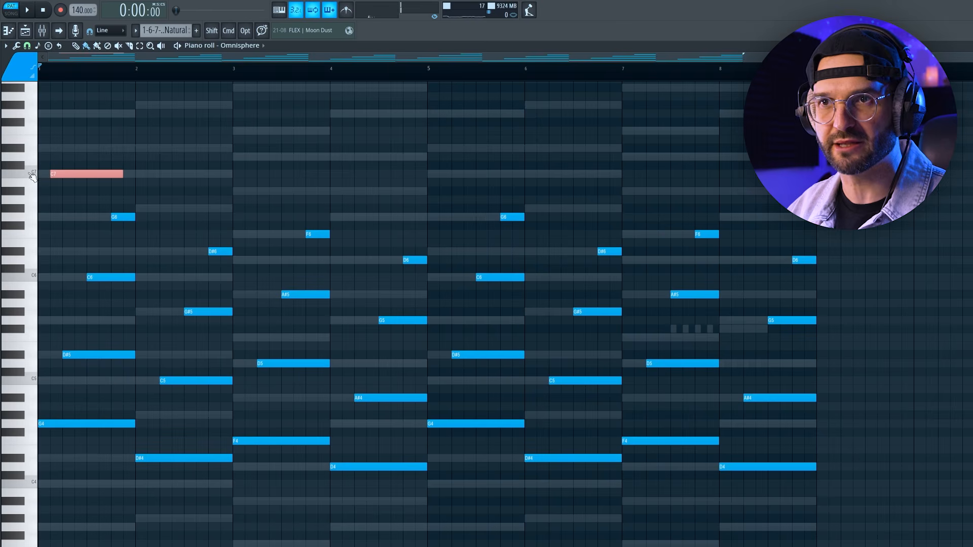
{"action": "key", "text": "space"}
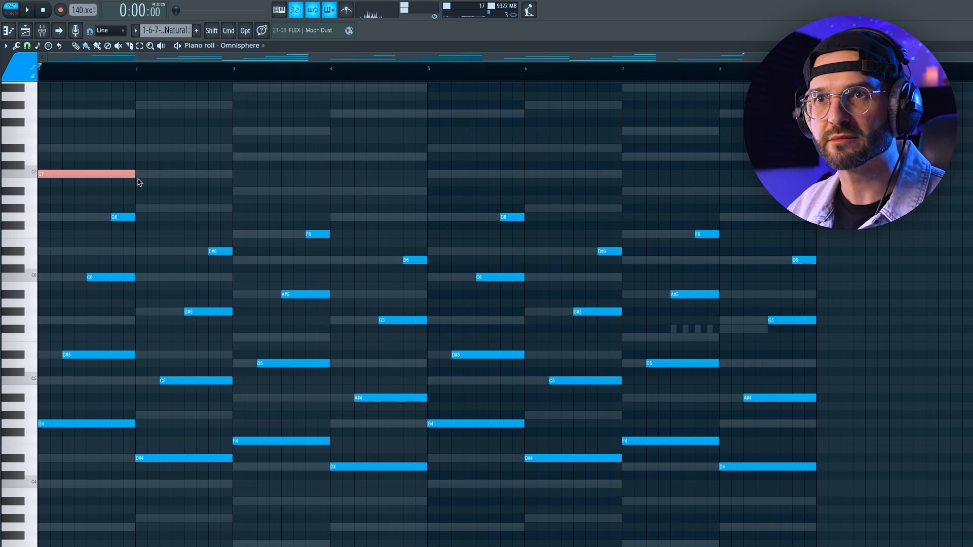
{"action": "left_click", "coordinate": [138, 148]}
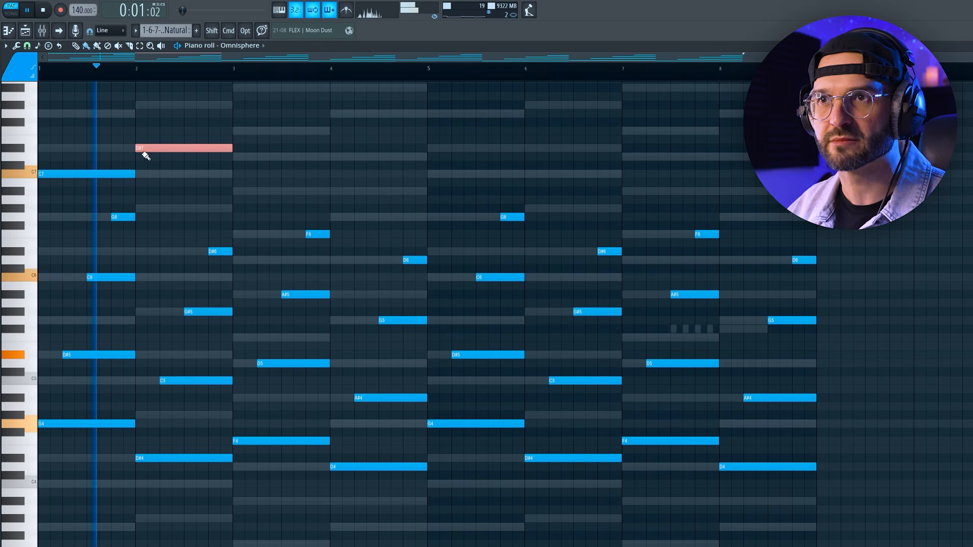
{"action": "left_click", "coordinate": [236, 131]}
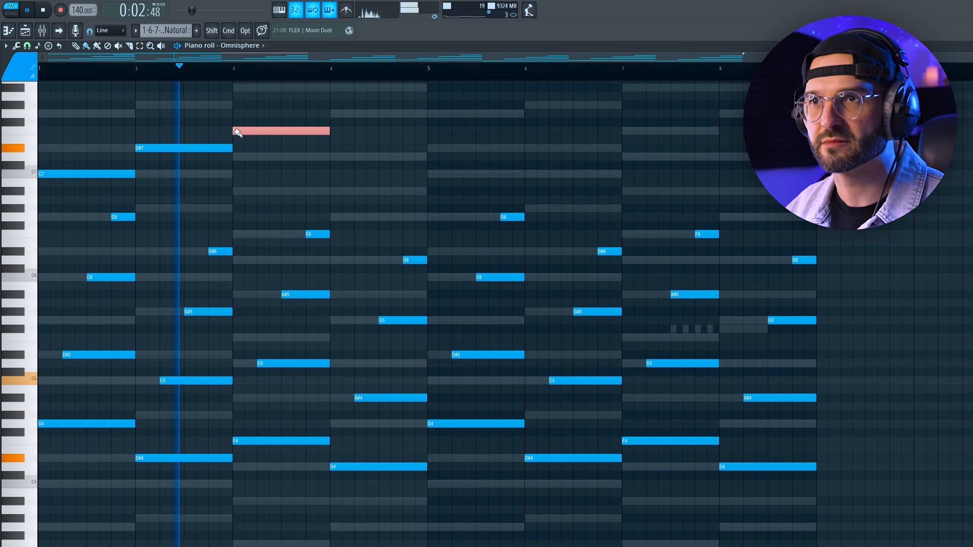
{"action": "left_click", "coordinate": [333, 114]}
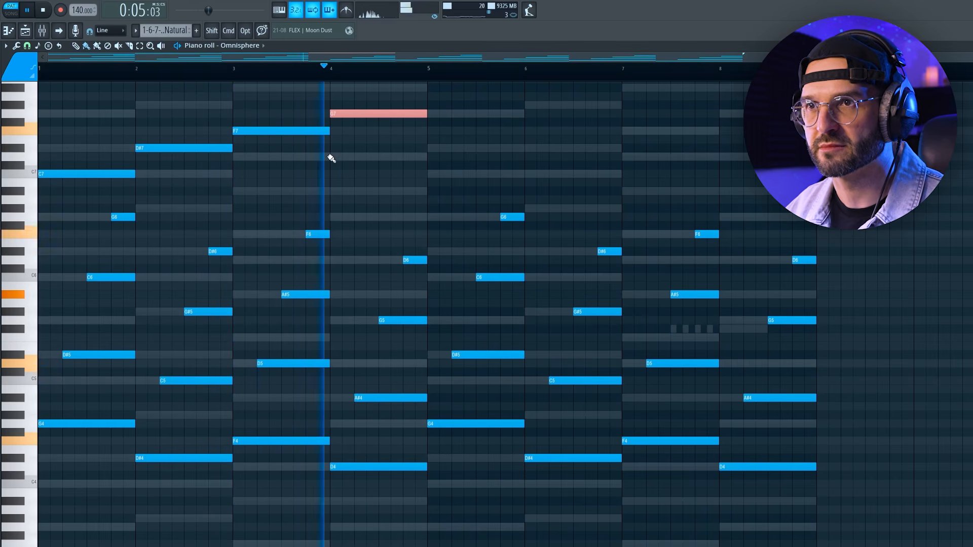
{"action": "left_click_drag", "start_coordinate": [355, 114], "coordinate": [354, 161]}
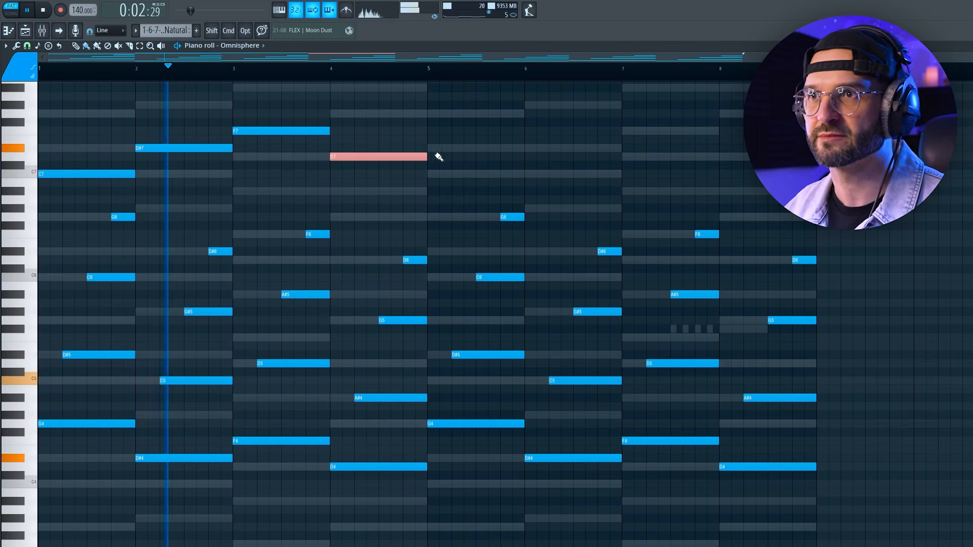
Step: Add one-bar top notes on G7, G#7, F7 and D7 in bars 5 to 8
{"action": "left_click", "coordinate": [431, 114]}
{"action": "scroll", "coordinate": [549, 198], "scroll_direction": "up", "scroll_amount": 3}
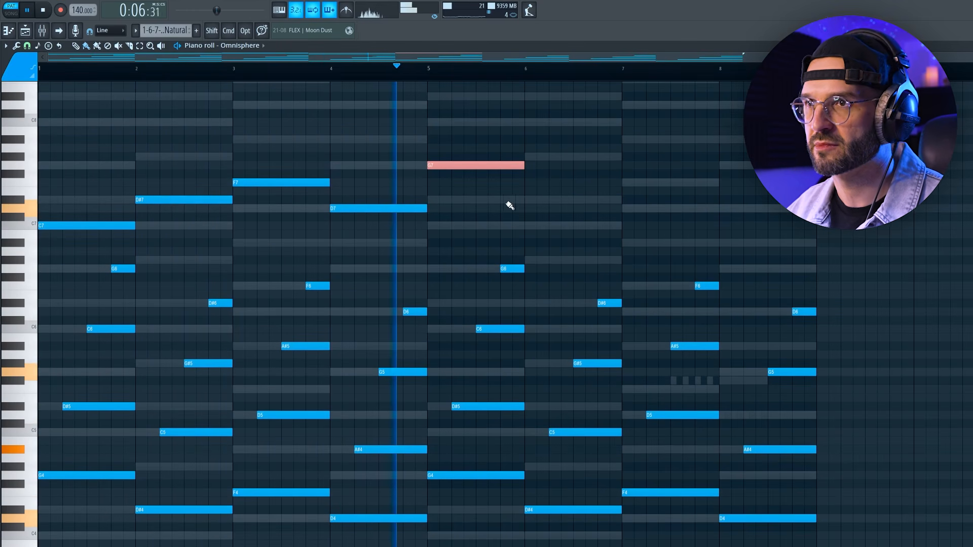
{"action": "left_click", "coordinate": [528, 157]}
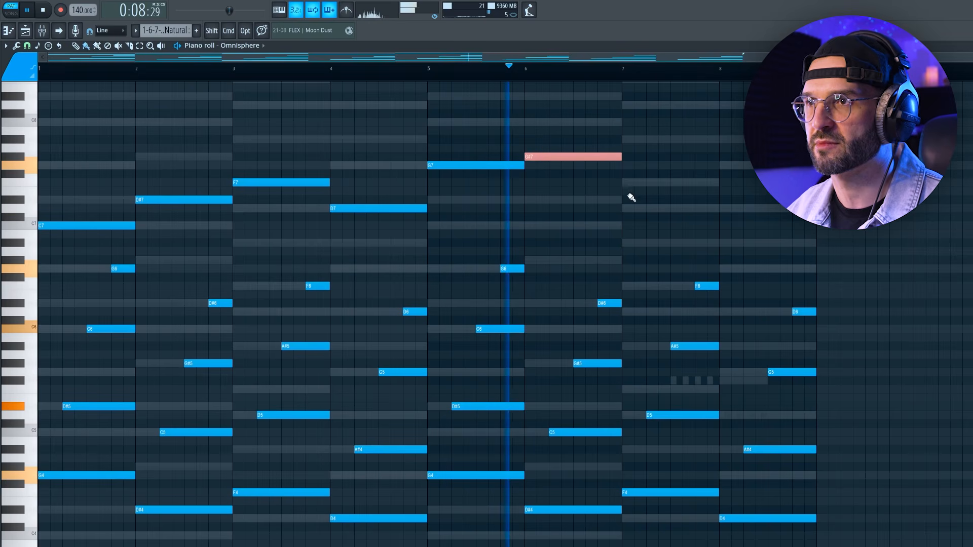
{"action": "left_click", "coordinate": [632, 183]}
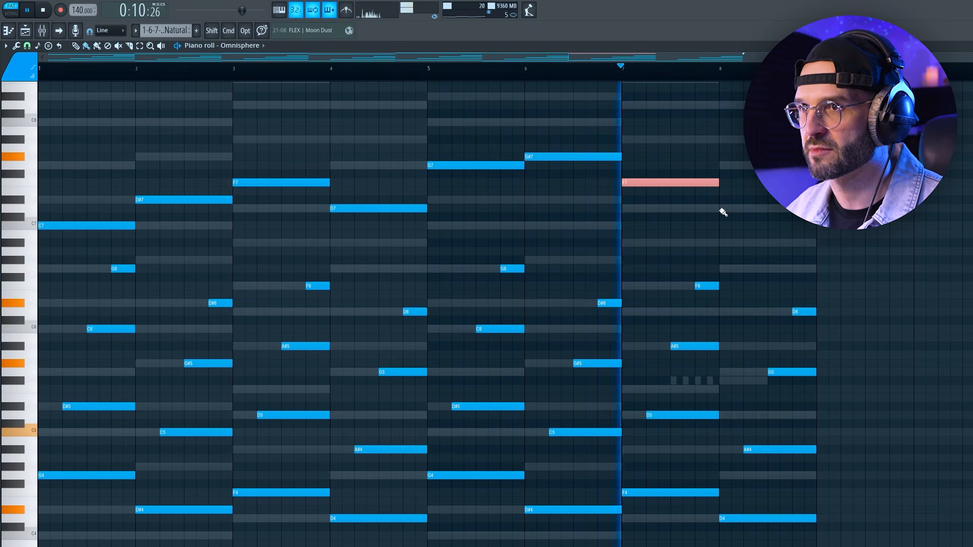
{"action": "left_click", "coordinate": [723, 208]}
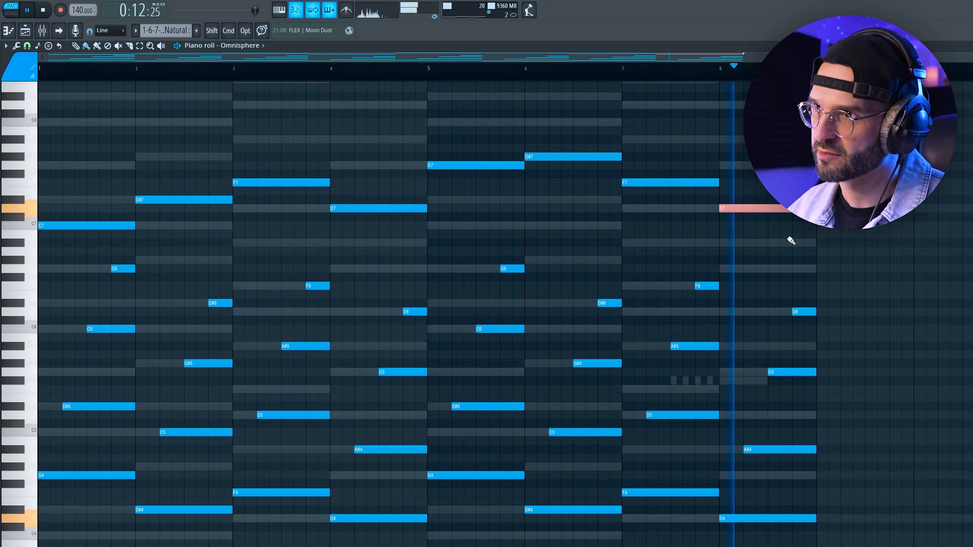
{"action": "key", "text": "space"}
Step: Add one-bar notes starting on beat 3 at G7 in bar 1, D#8 in bar 2 and F8 in bar 3, plus C8 at bar 2's start
{"action": "scroll", "coordinate": [274, 250], "scroll_direction": "up", "scroll_amount": 3}
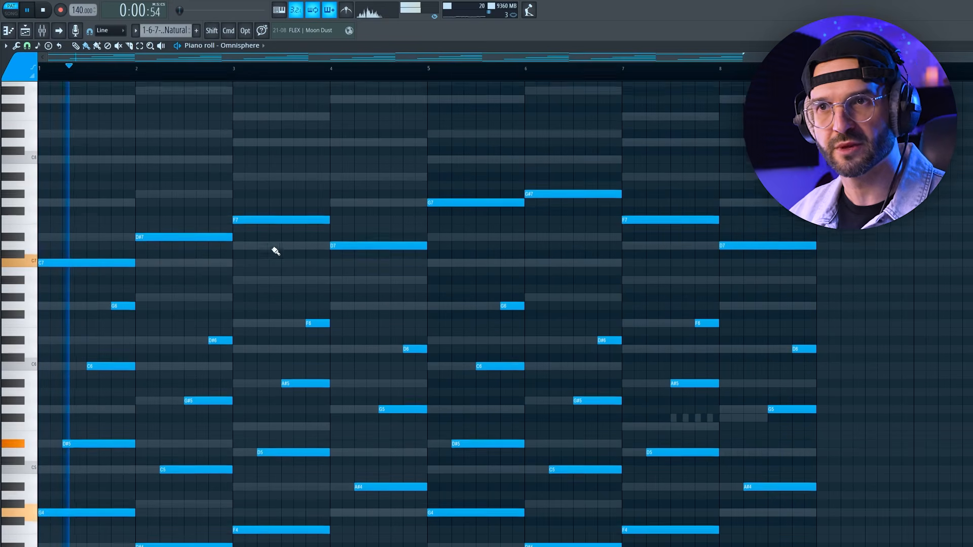
{"action": "left_click", "coordinate": [179, 172]}
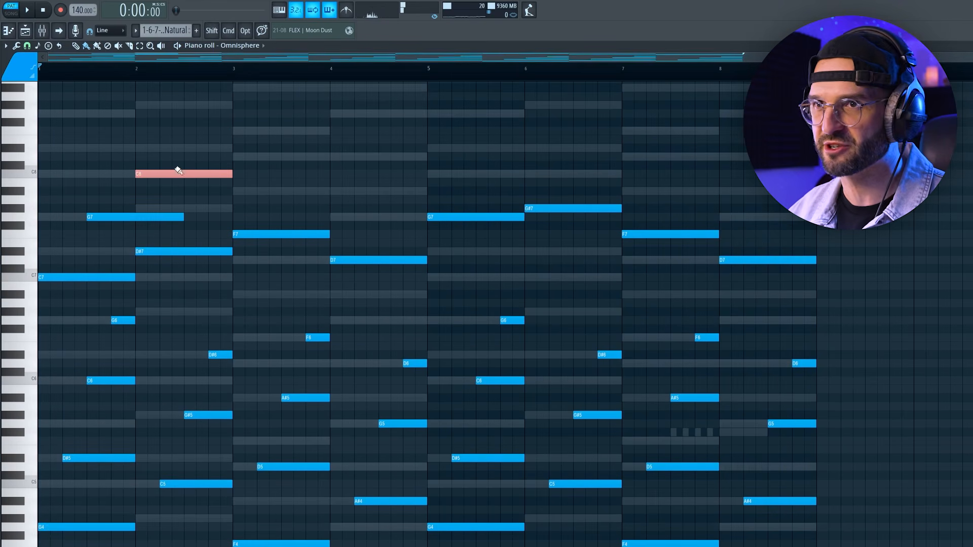
{"action": "left_click", "coordinate": [192, 148]}
{"action": "left_click", "coordinate": [282, 131]}
{"action": "key", "text": "space"}
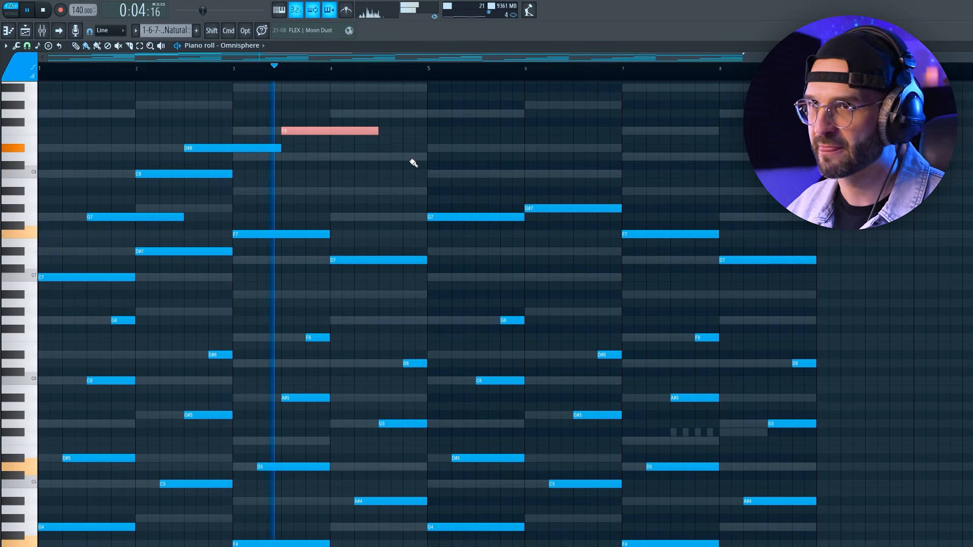
Step: Trim the upper G7 to the second half of bar 1 and the C8 to the second half of bar 2
{"action": "key", "text": "space"}
{"action": "left_click_drag", "start_coordinate": [179, 217], "coordinate": [150, 217]}
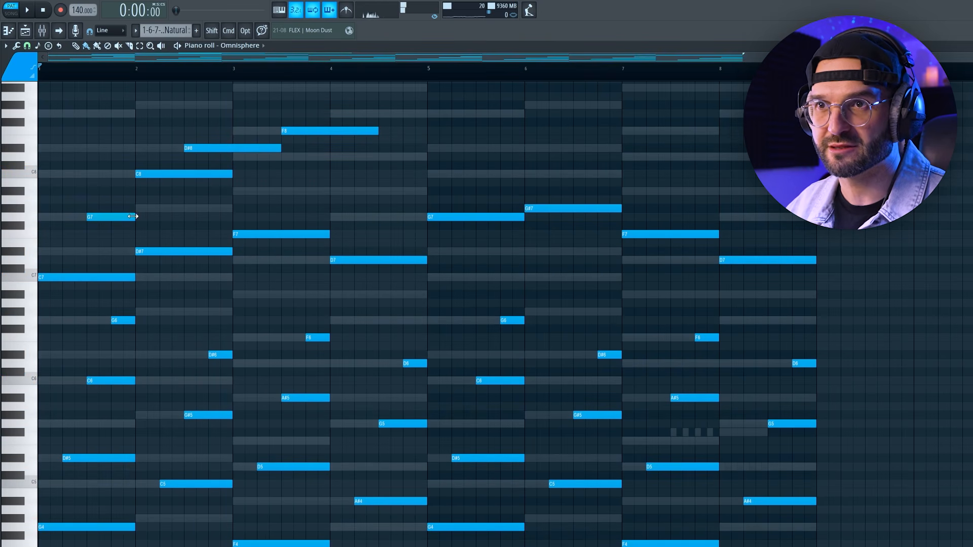
{"action": "left_click_drag", "start_coordinate": [146, 175], "coordinate": [233, 173]}
{"action": "key", "text": "space"}
{"action": "key", "text": "space"}
Step: Audition the D#8 note at the start of bar 2, and delete that note
{"action": "mouse_move", "coordinate": [170, 148]}
{"action": "left_mouse_down"}
{"action": "mouse_move", "coordinate": [169, 210]}
{"action": "mouse_move", "coordinate": [173, 172]}
{"action": "mouse_move", "coordinate": [154, 186]}
{"action": "mouse_move", "coordinate": [156, 209]}
{"action": "mouse_move", "coordinate": [160, 141]}
{"action": "left_mouse_up"}
{"action": "key", "text": "space"}
{"action": "key", "text": "space"}
{"action": "key", "text": "space"}
{"action": "key", "text": "space"}
{"action": "key", "text": "space"}
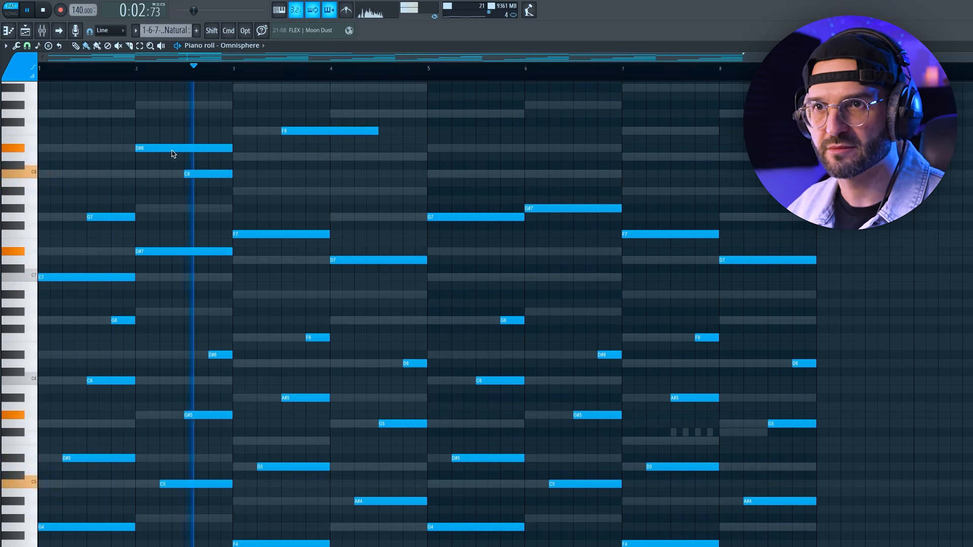
{"action": "key", "text": "space"}
{"action": "key", "text": "space"}
{"action": "left_click_drag", "start_coordinate": [152, 147], "coordinate": [198, 146]}
{"action": "right_click", "coordinate": [205, 148]}
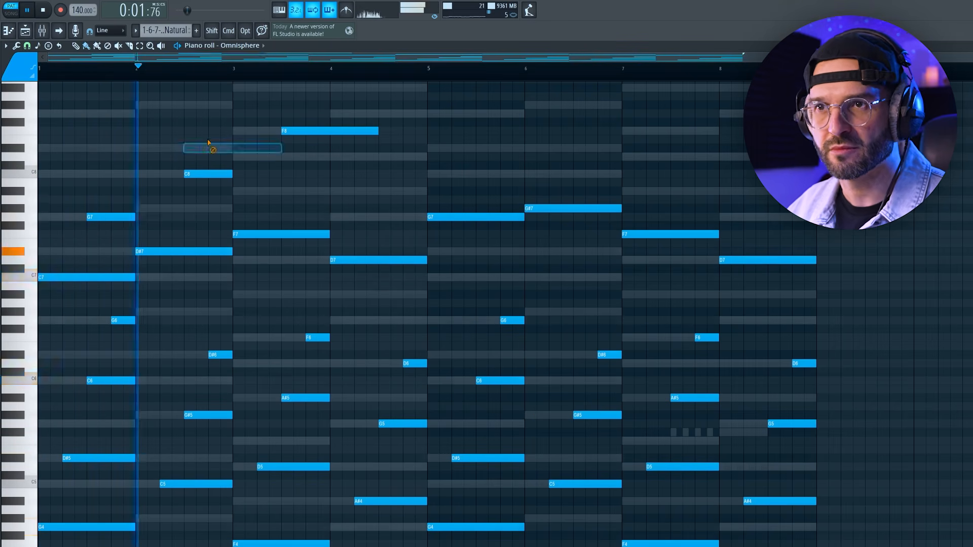
Step: Lower the F8 in bar 3 to D8, add A#7 from beat 3 of bar 4, and trim both to half a bar
{"action": "left_click_drag", "start_coordinate": [326, 131], "coordinate": [326, 158]}
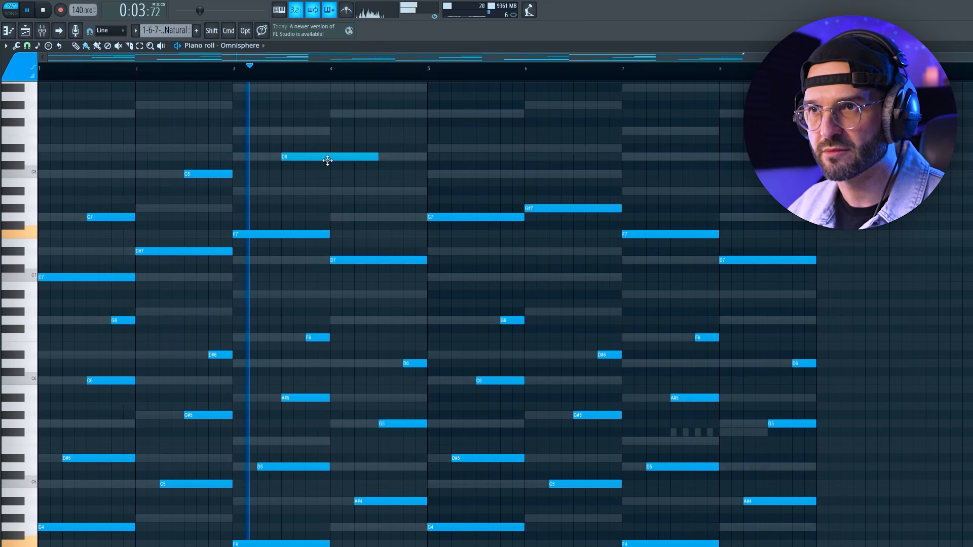
{"action": "left_click", "coordinate": [380, 191]}
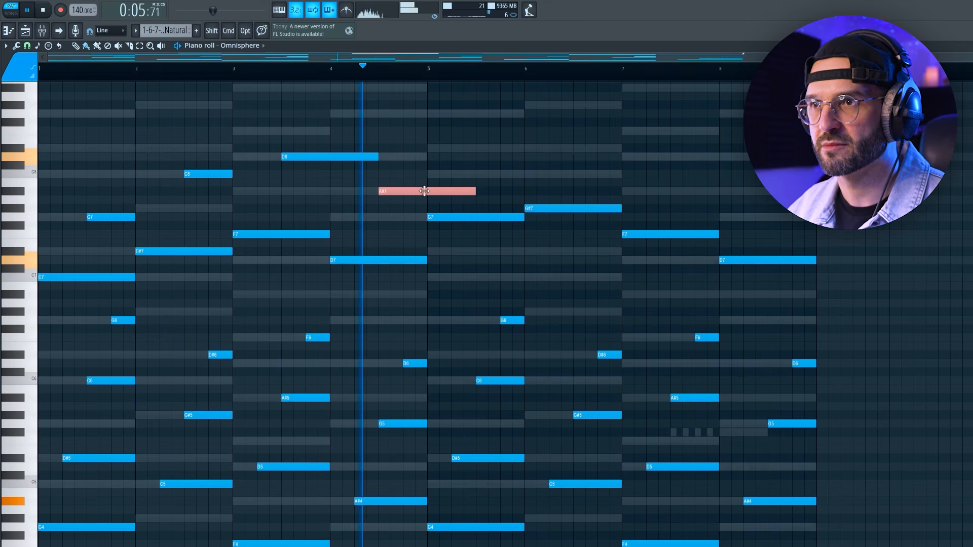
{"action": "key", "text": "space"}
{"action": "left_click_drag", "start_coordinate": [484, 141], "coordinate": [330, 195]}
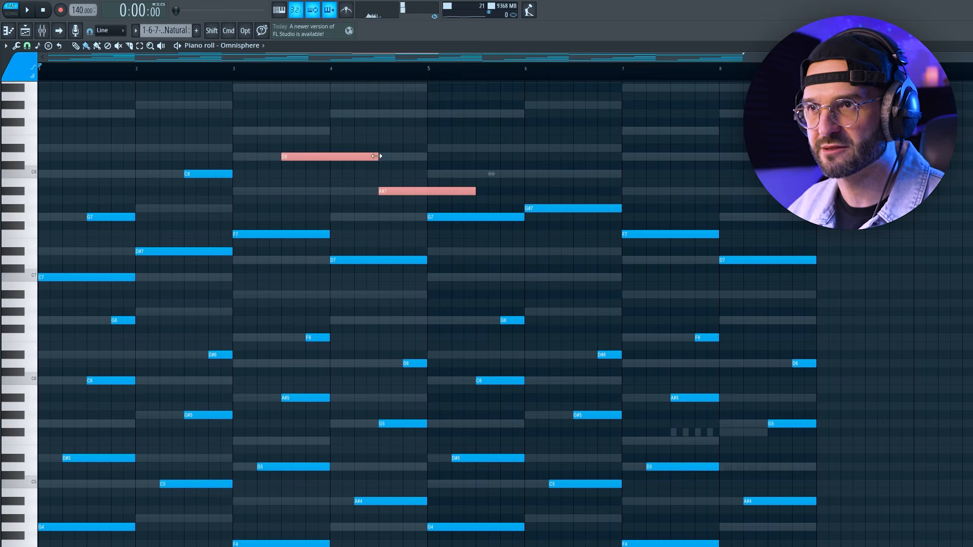
{"action": "left_click_drag", "start_coordinate": [376, 156], "coordinate": [328, 157]}
Step: Copy the four upper half-bar notes into bars 5 to 8, transposed up to start on D#8, and clear the selection
{"action": "left_click_drag", "start_coordinate": [425, 120], "coordinate": [489, 148]}
{"action": "key", "text": "space"}
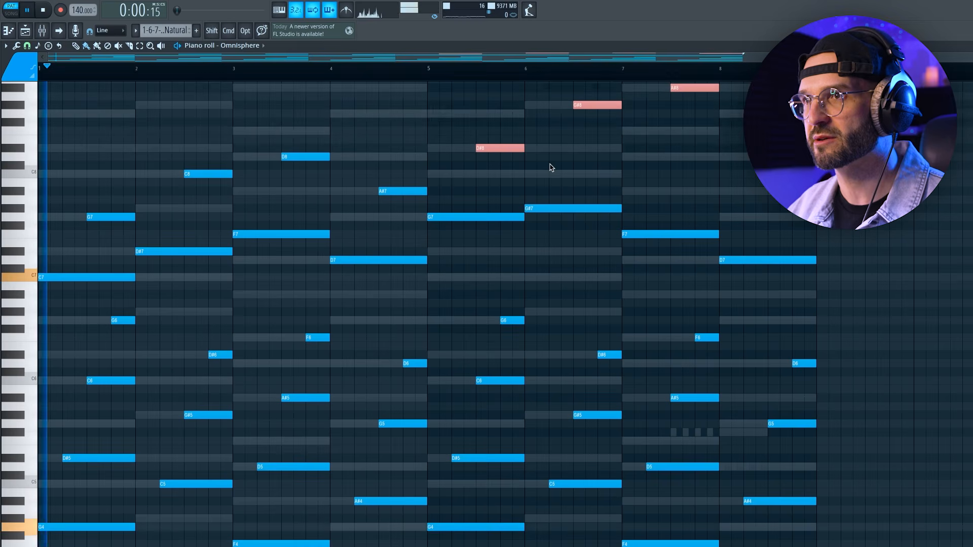
{"action": "scroll", "coordinate": [563, 183], "scroll_direction": "up", "scroll_amount": 3}
{"action": "left_click", "coordinate": [662, 234], "text": "super"}
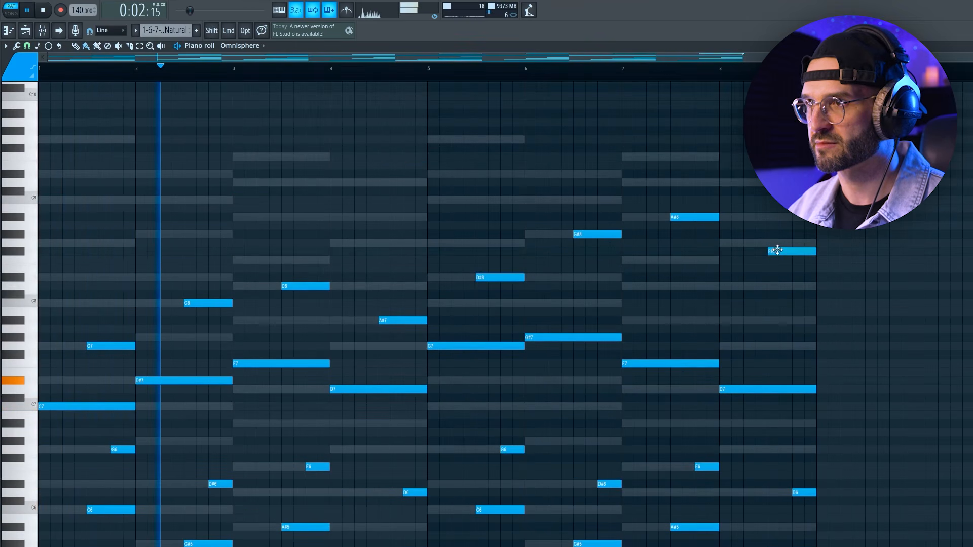
Step: Lower the upper half-bar note in bar 7 to D8 and the one in bar 8 to A#7 while listening
{"action": "left_click_drag", "start_coordinate": [773, 252], "coordinate": [773, 243]}
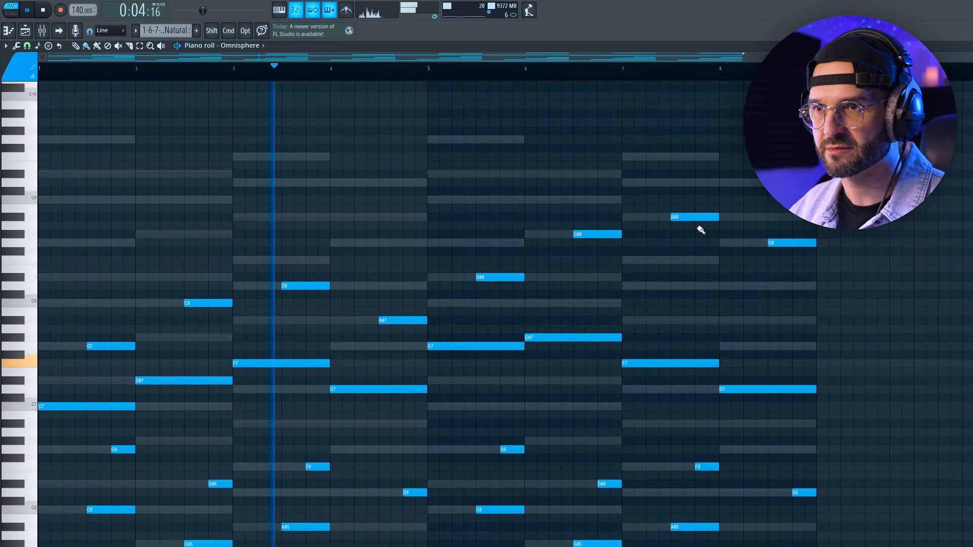
{"action": "left_click_drag", "start_coordinate": [689, 220], "coordinate": [689, 289]}
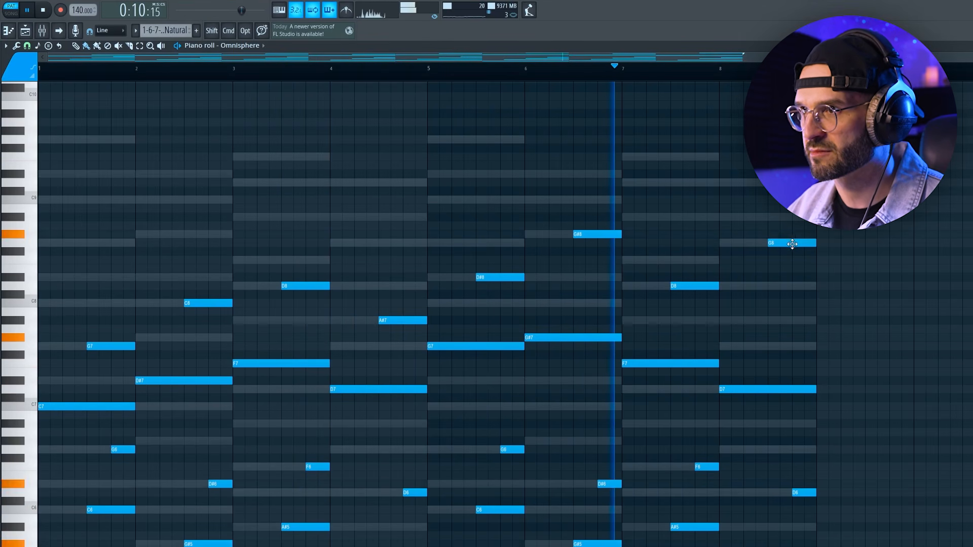
{"action": "left_click_drag", "start_coordinate": [792, 243], "coordinate": [793, 323]}
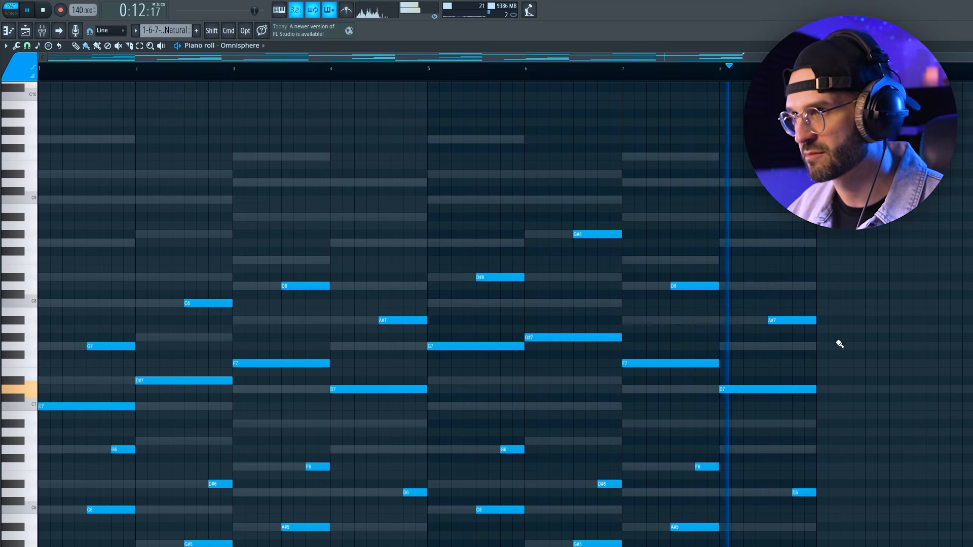
{"action": "scroll", "coordinate": [853, 352], "scroll_direction": "down", "scroll_amount": 1}
{"action": "scroll", "coordinate": [223, 306], "scroll_direction": "down", "scroll_amount": 4}
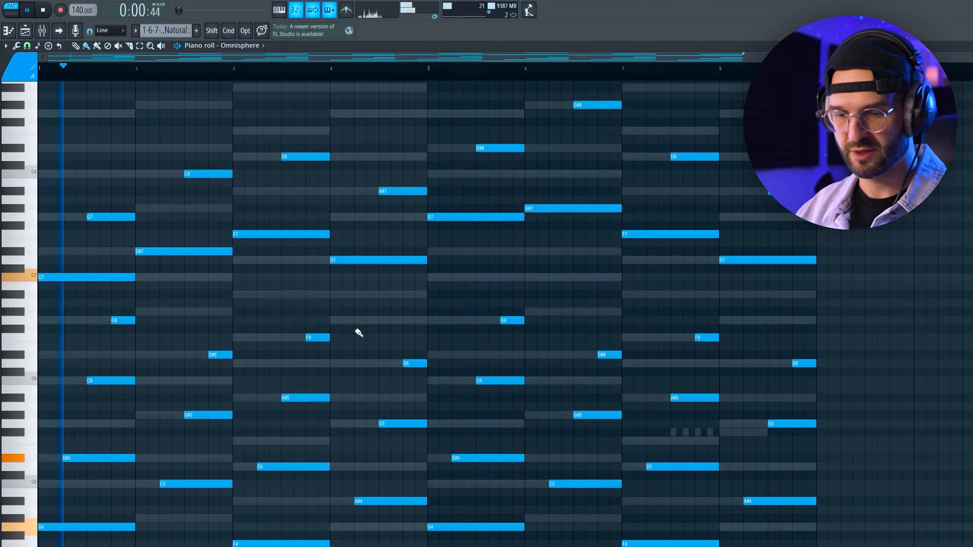
{"action": "key", "text": "space"}
Step: Check the Lucious Airwaves Warm Pad patch in Omnisphere #2, and open that channel's piano roll
{"action": "key", "text": "F6"}
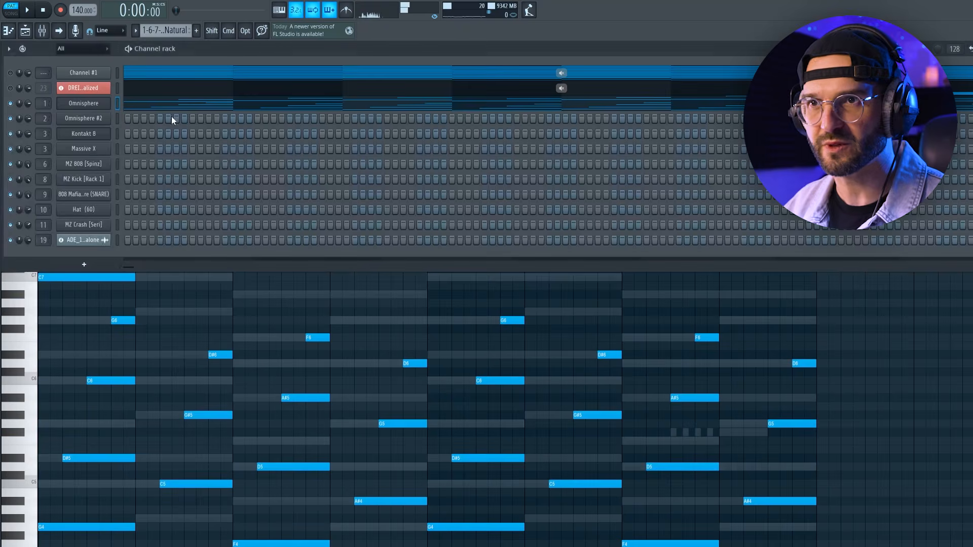
{"action": "left_click", "coordinate": [113, 119]}
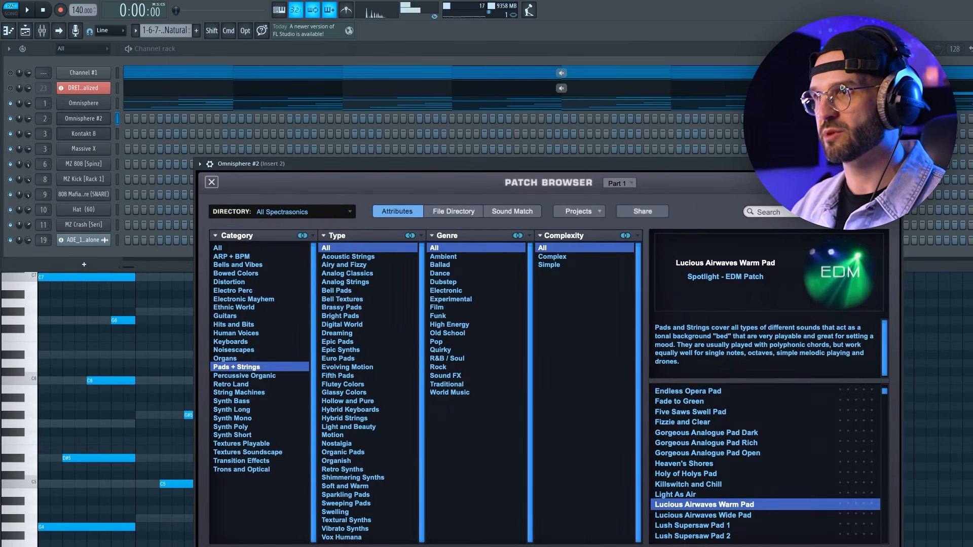
{"action": "key", "text": "Escape"}
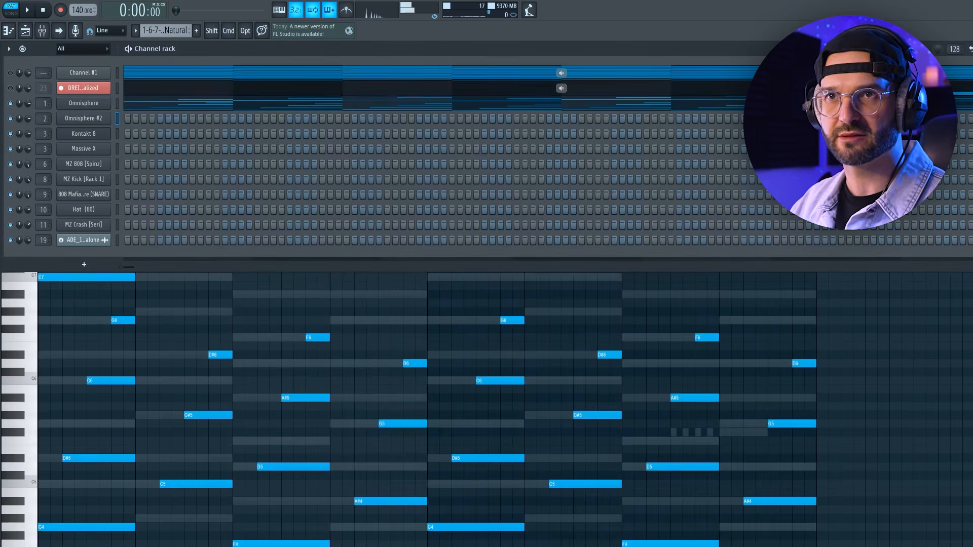
{"action": "left_click", "coordinate": [10, 32]}
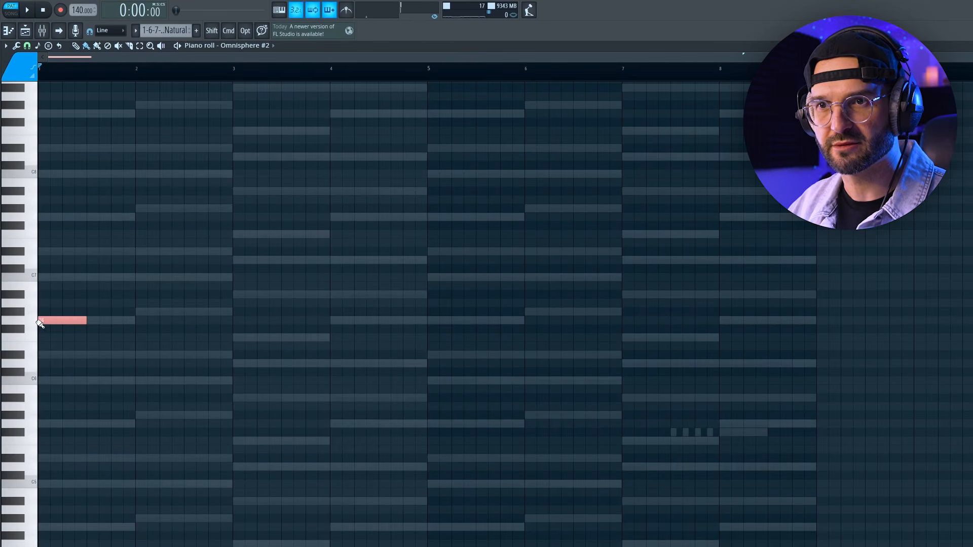
Step: Place half-bar notes on C5 and C6 at the start of bar 1 for Omnisphere #2, and play them
{"action": "key", "text": "space"}
{"action": "left_click_drag", "start_coordinate": [56, 381], "coordinate": [51, 474]}
{"action": "scroll", "coordinate": [87, 365], "scroll_direction": "down", "scroll_amount": 2}
{"action": "key", "text": "space"}
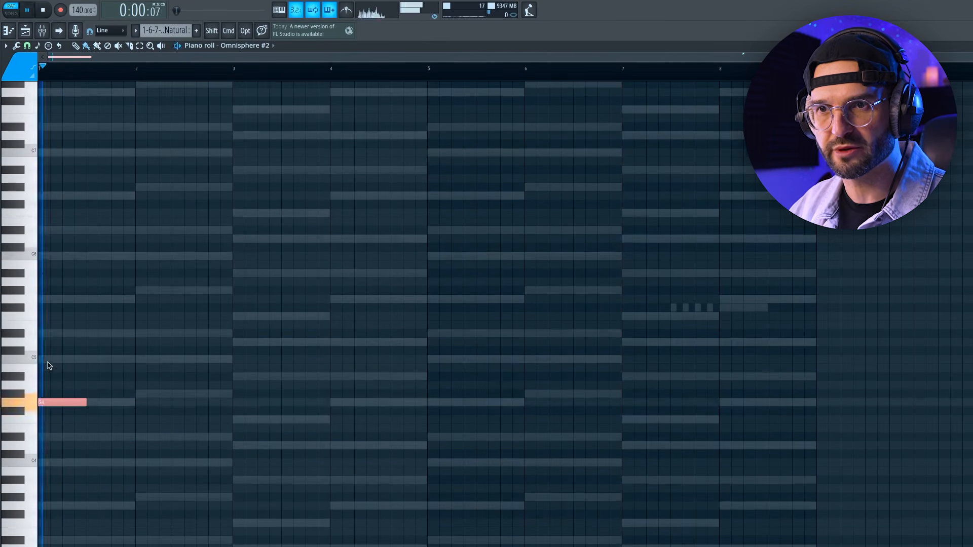
{"action": "key", "text": "space"}
{"action": "left_click", "coordinate": [46, 359]}
{"action": "left_click_drag", "start_coordinate": [53, 374], "coordinate": [49, 293]}
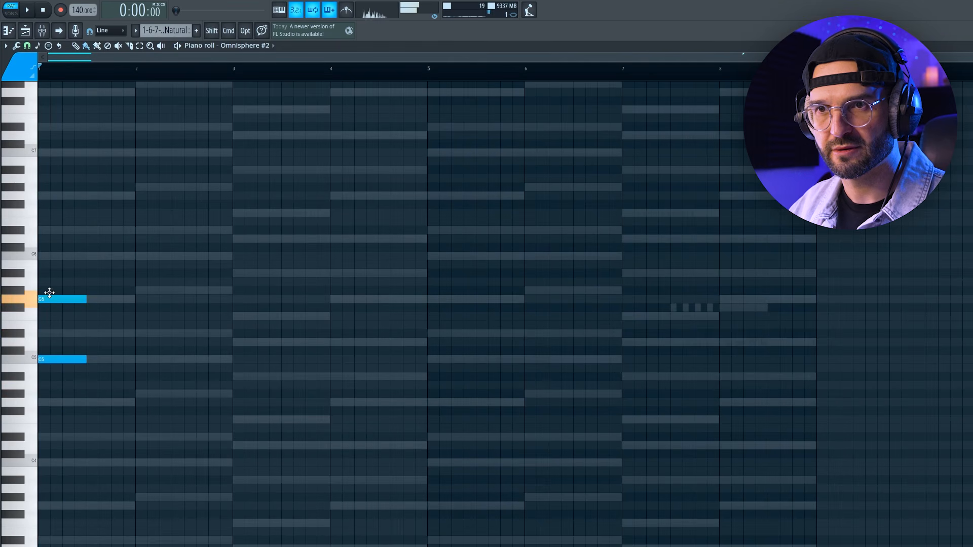
{"action": "key", "text": "space"}
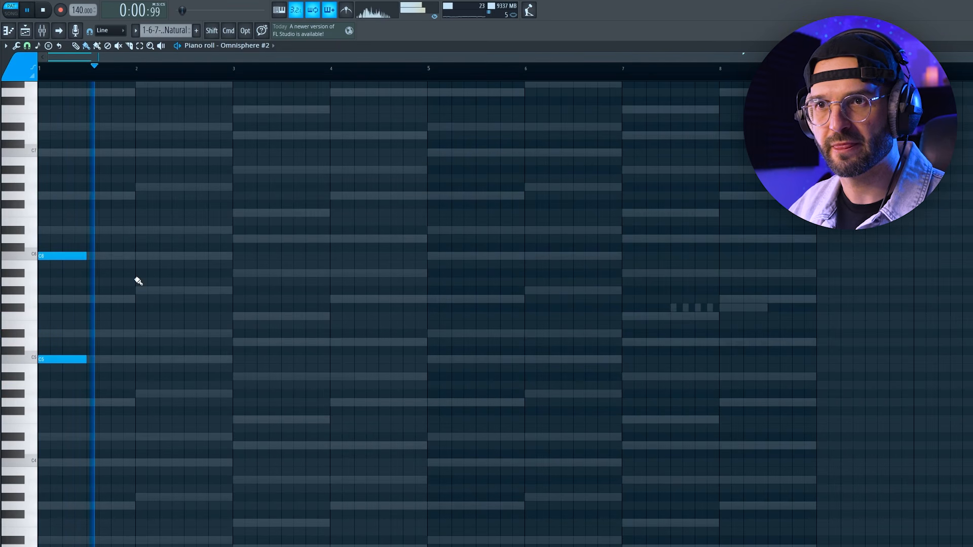
Step: Add half-bar octave pairs on D5 and D6 at bar 3, and on G5 and G6 at bar 4
{"action": "left_click", "coordinate": [235, 239]}
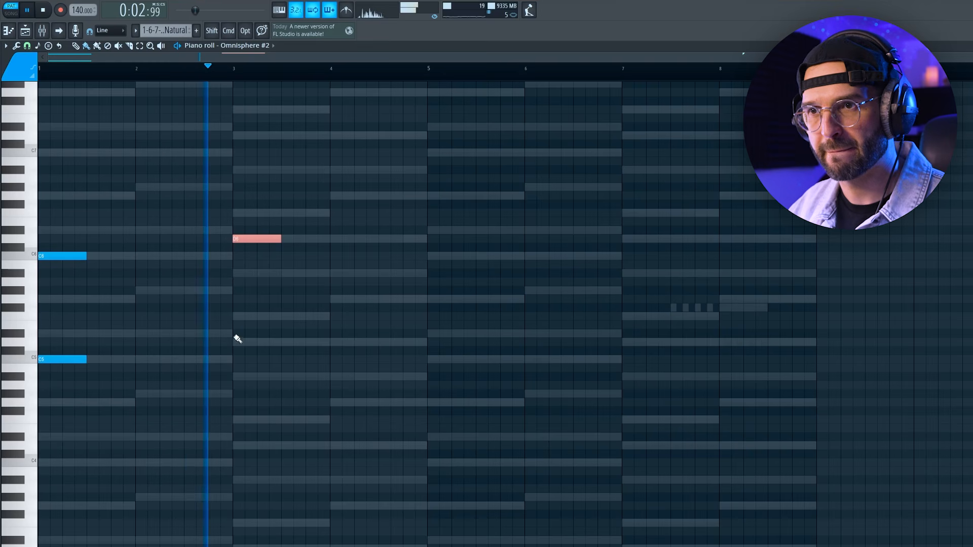
{"action": "left_click", "coordinate": [235, 342]}
{"action": "left_click", "coordinate": [333, 195]}
{"action": "left_click", "coordinate": [333, 308]}
{"action": "left_click", "coordinate": [341, 299]}
{"action": "right_click", "coordinate": [339, 307]}
{"action": "left_click", "coordinate": [338, 299]}
Step: Play back the pad notes, and add a half-bar G5 between C5 and C6 at the start of bar 1
{"action": "scroll", "coordinate": [149, 304], "scroll_direction": "up", "scroll_amount": 3}
{"action": "key", "text": "space"}
{"action": "key", "text": "space"}
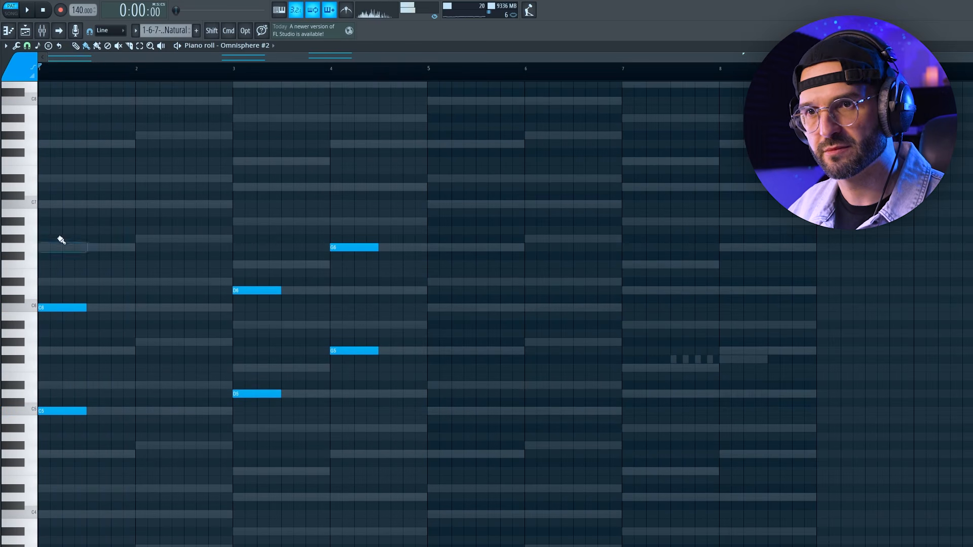
{"action": "left_click", "coordinate": [45, 352]}
{"action": "key", "text": "space"}
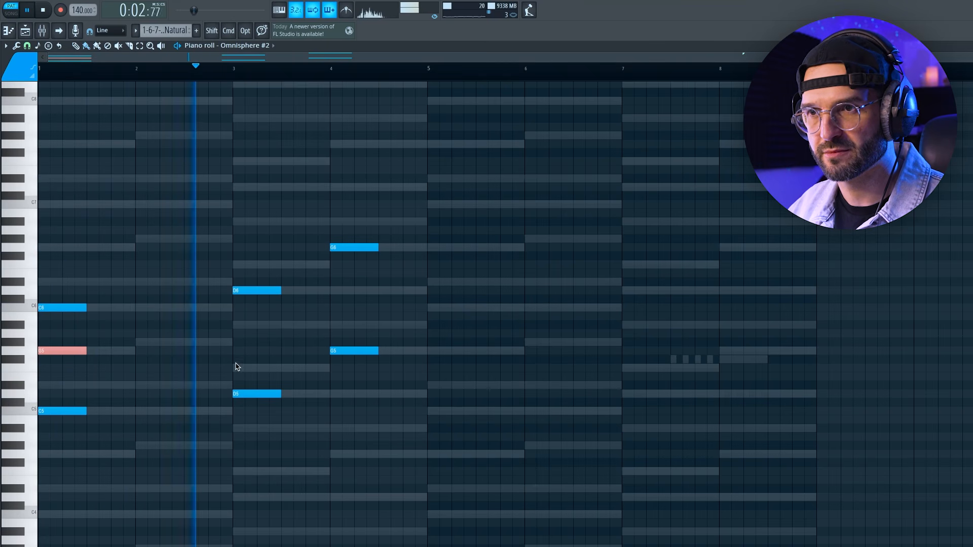
Step: Fill in the chords with half-bar A#5 at bar 3 and D6 at bar 4, and duplicate the four-bar pattern into bars 5 to 8
{"action": "left_click", "coordinate": [238, 325]}
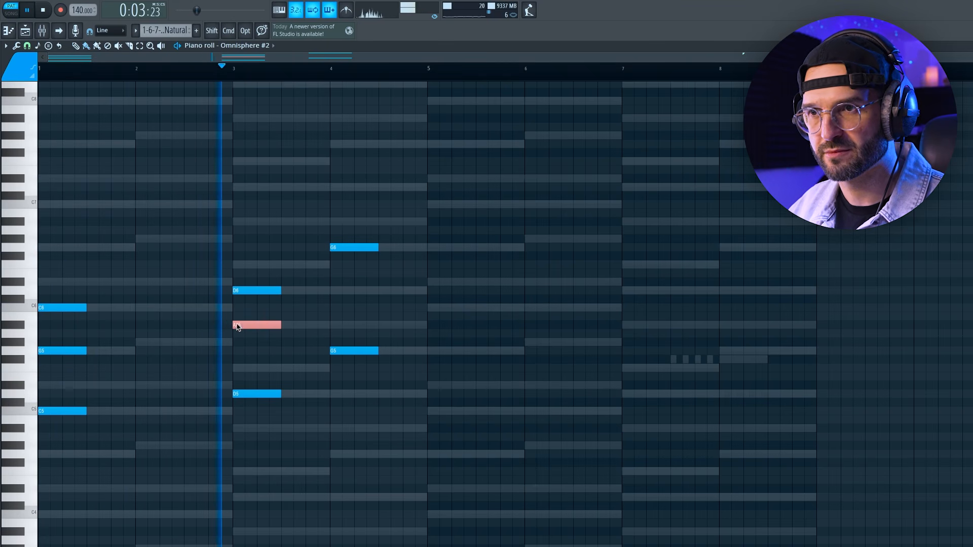
{"action": "left_click", "coordinate": [334, 290]}
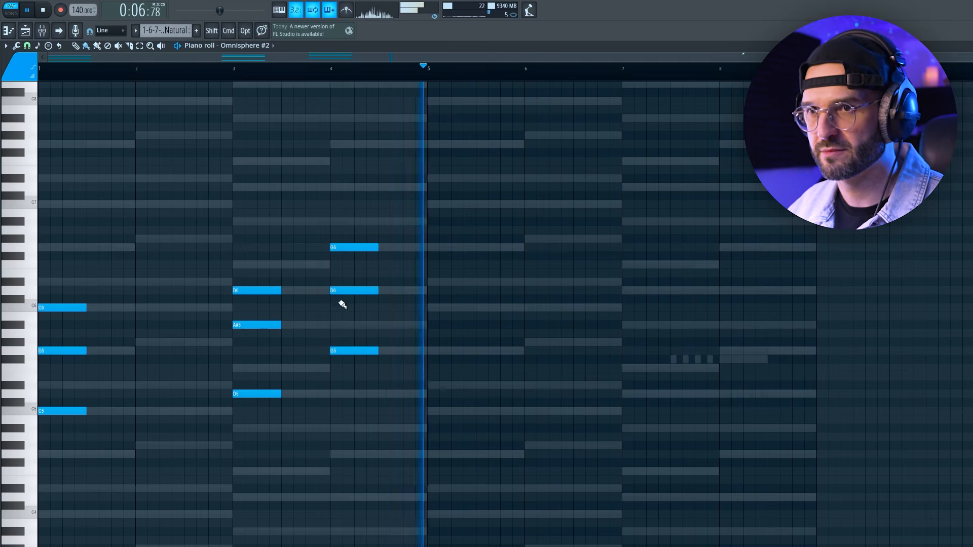
{"action": "left_click_drag", "start_coordinate": [471, 141], "coordinate": [444, 412]}
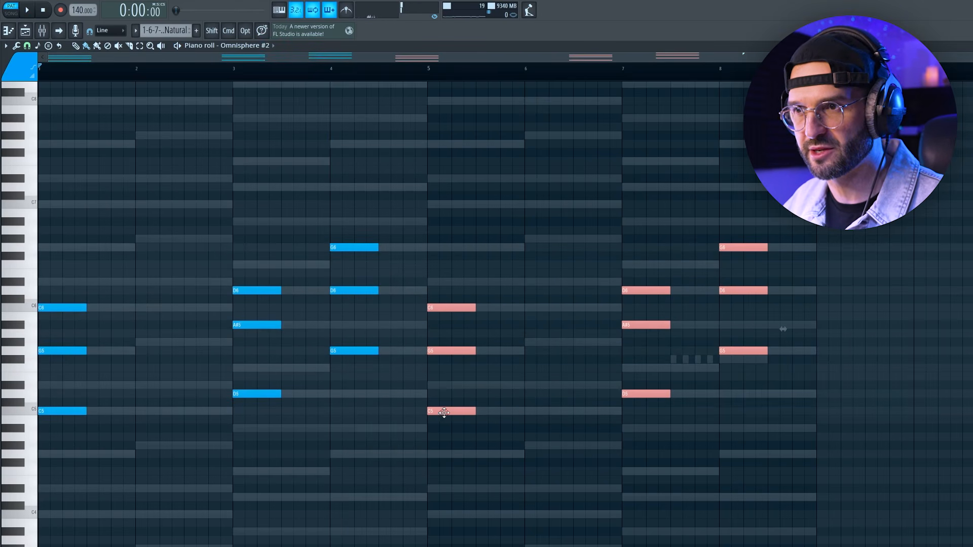
Step: Add half-bar top notes D#6 at bar 5, F6 at bar 7 and A#6 at bar 8, playing from bar 5
{"action": "left_click", "coordinate": [452, 439]}
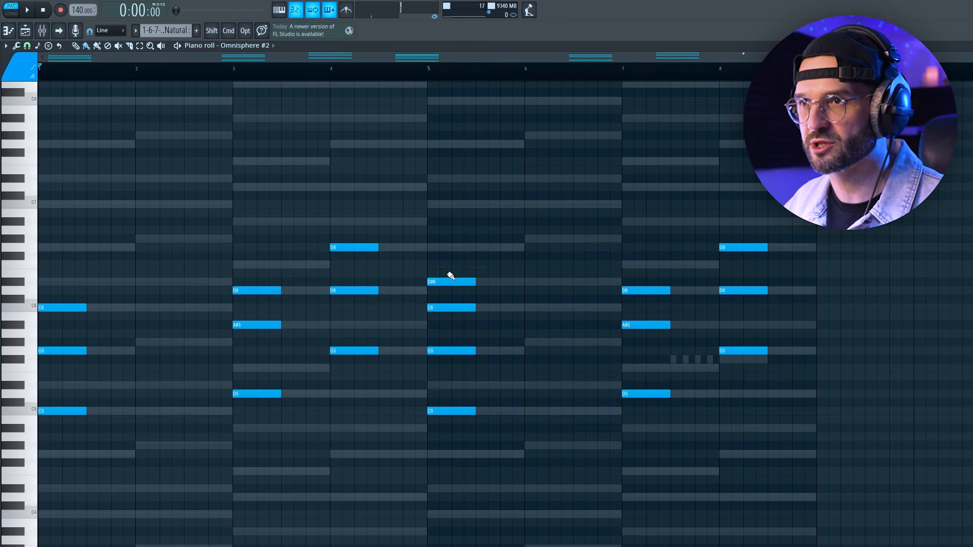
{"action": "left_click", "coordinate": [435, 76]}
{"action": "key", "text": "space"}
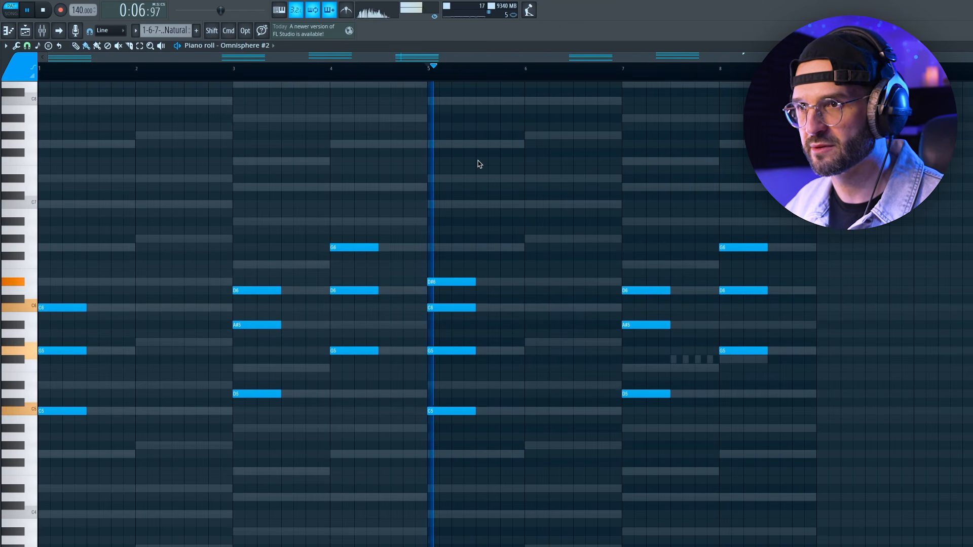
{"action": "left_click", "coordinate": [634, 262]}
{"action": "left_click", "coordinate": [723, 222]}
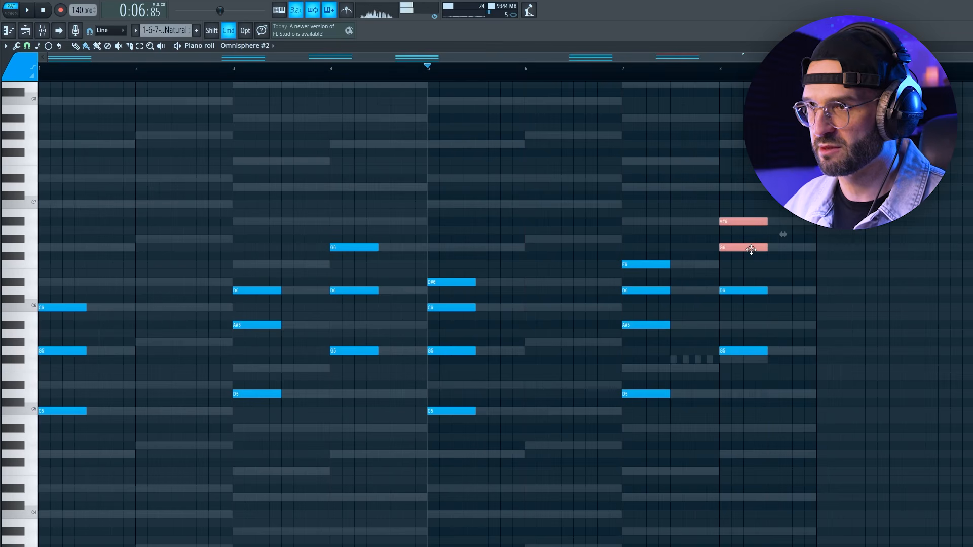
Step: Lower bar 8's G6 and A#6 by an octave, drop the A# further to A#4, and play from bar 5
{"action": "key", "text": "super+Down"}
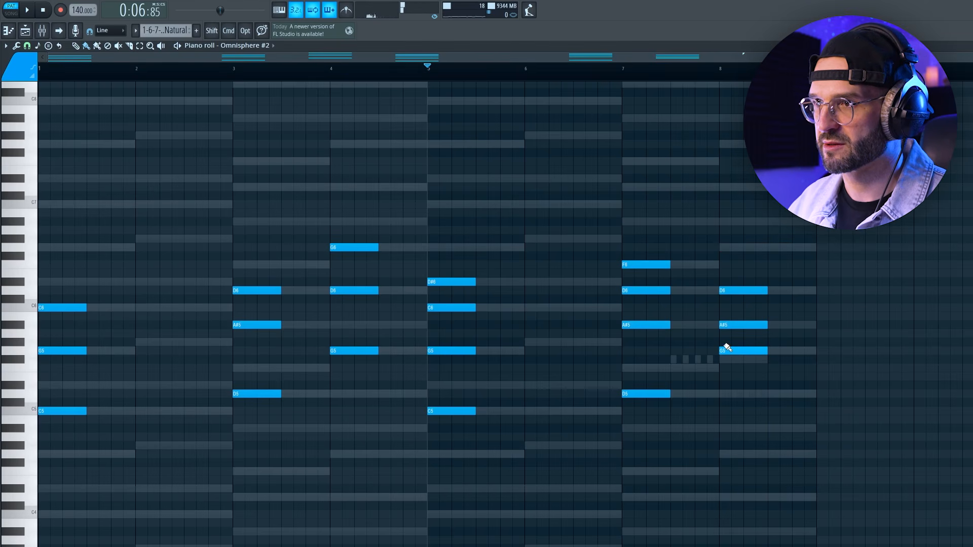
{"action": "left_click_drag", "start_coordinate": [798, 312], "coordinate": [721, 347]}
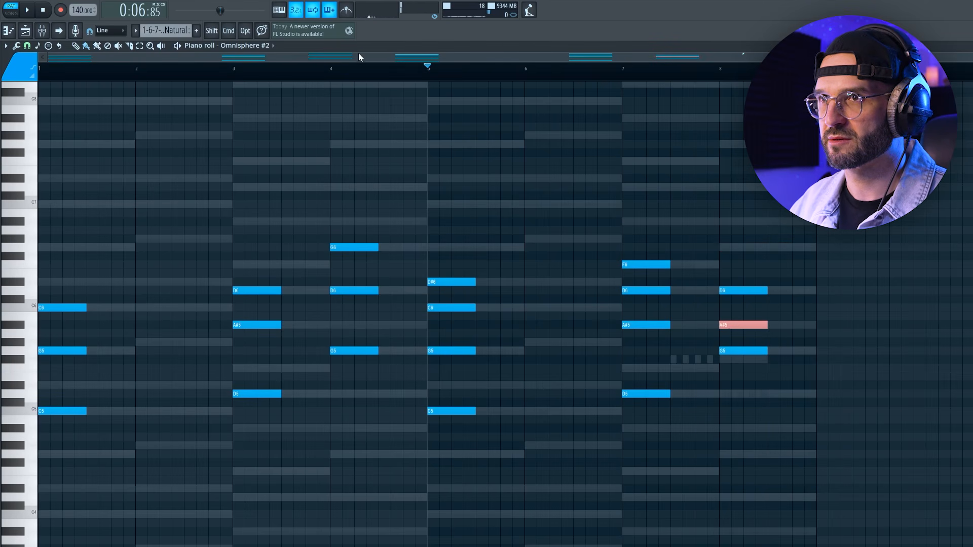
{"action": "left_click_drag", "start_coordinate": [357, 53], "coordinate": [550, 70]}
{"action": "key", "text": "space"}
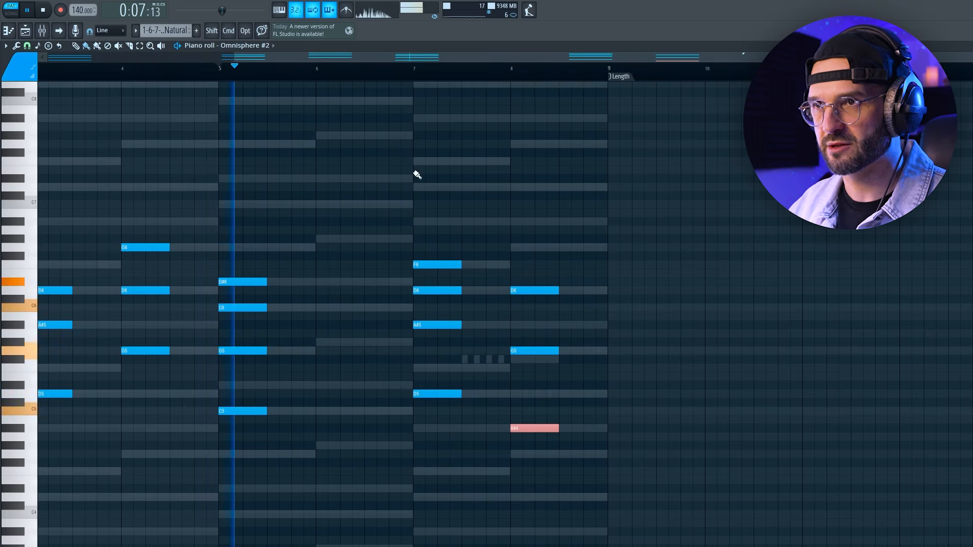
Step: Try a half-bar D5 in the bar 8 chord while replaying it, and replace it with A#5
{"action": "left_click_drag", "start_coordinate": [722, 56], "coordinate": [538, 69]}
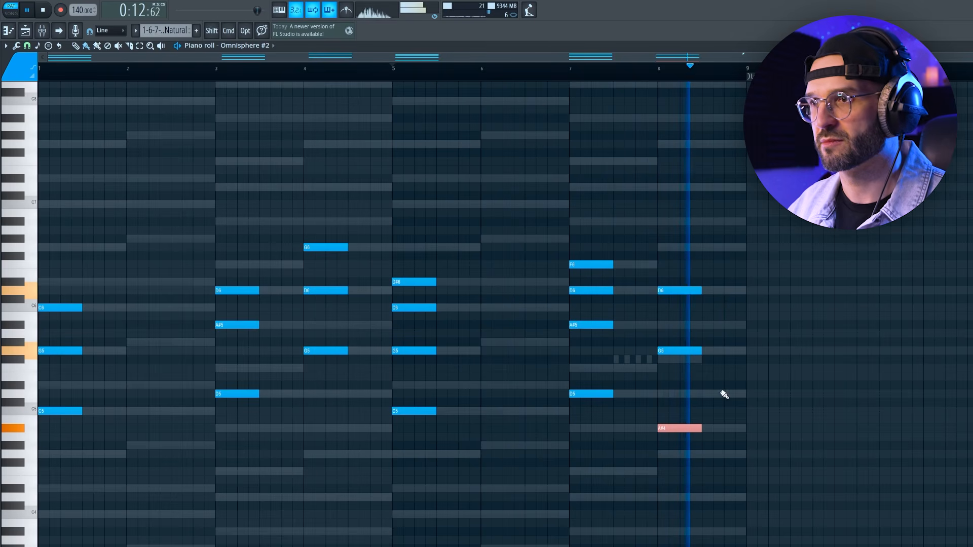
{"action": "left_click", "coordinate": [661, 394]}
{"action": "left_click", "coordinate": [659, 69]}
{"action": "key", "text": "space"}
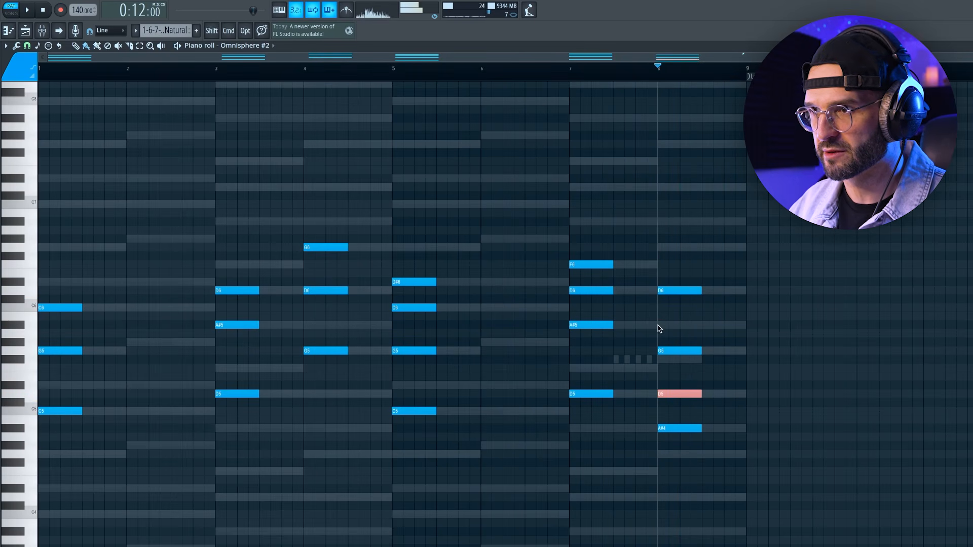
{"action": "right_click", "coordinate": [690, 394]}
{"action": "left_click_drag", "start_coordinate": [681, 349], "coordinate": [679, 348]}
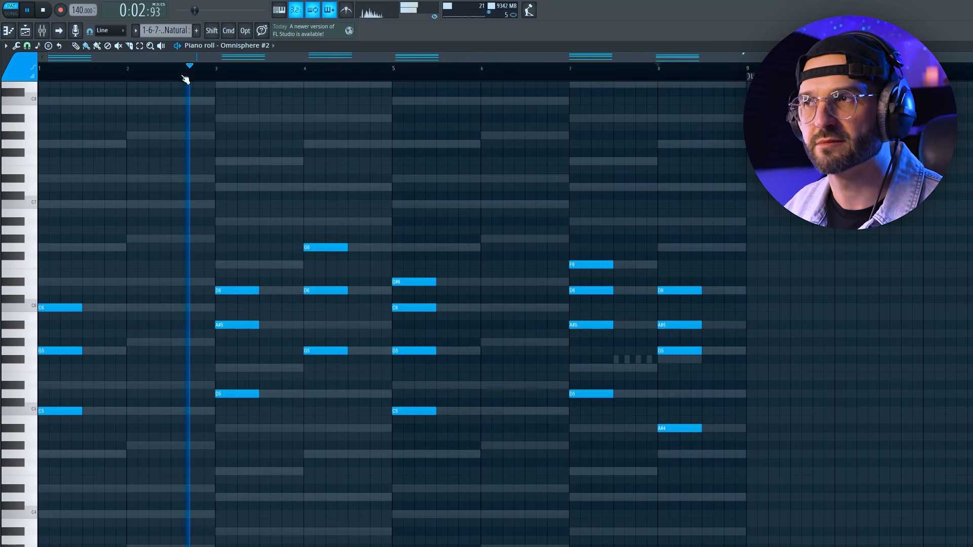
Step: Select the Kontakt 8 channel and open its piano roll
{"action": "key", "text": "F6"}
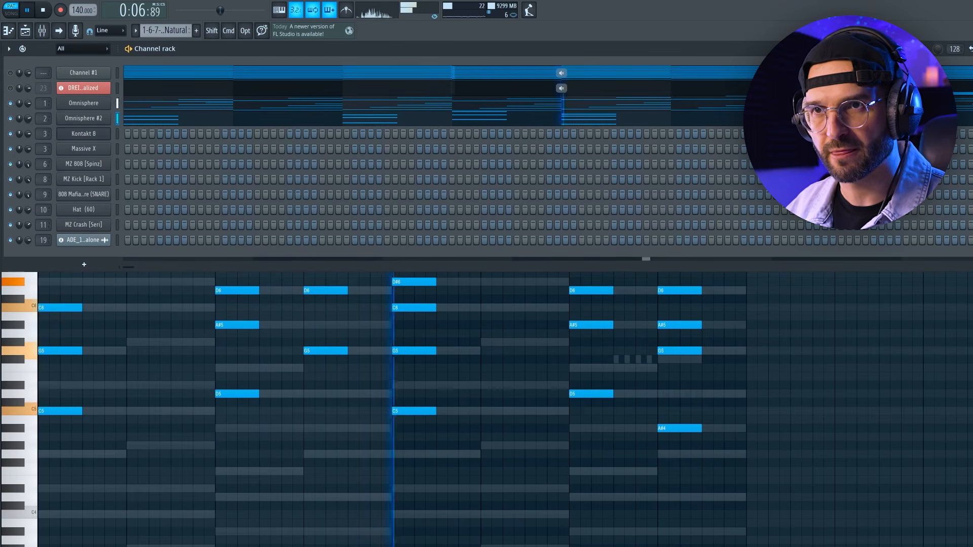
{"action": "left_click", "coordinate": [118, 135]}
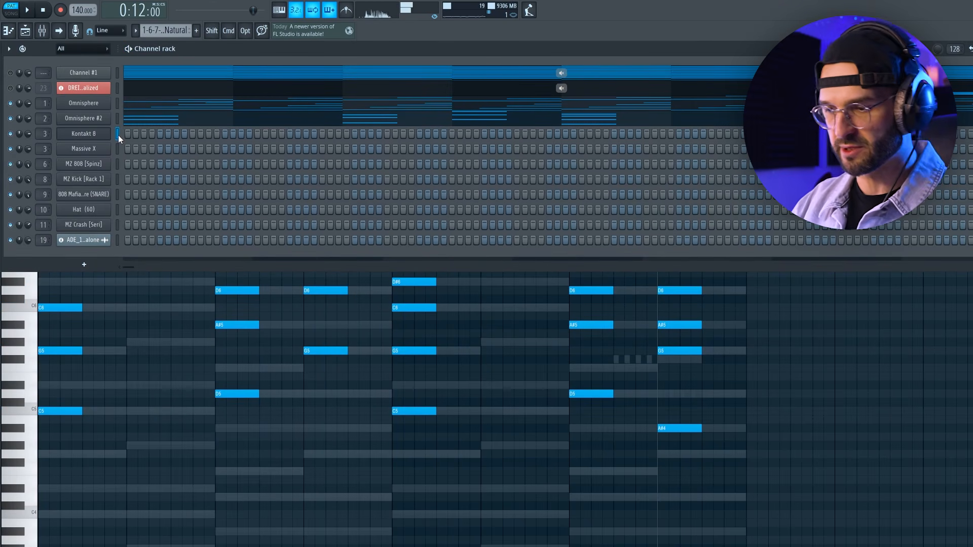
{"action": "key", "text": "F5"}
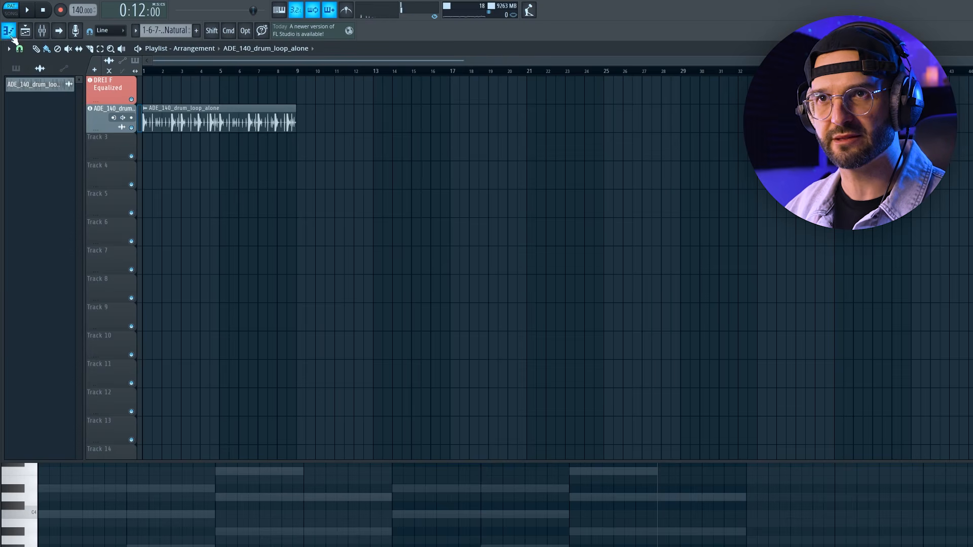
{"action": "left_click", "coordinate": [10, 32]}
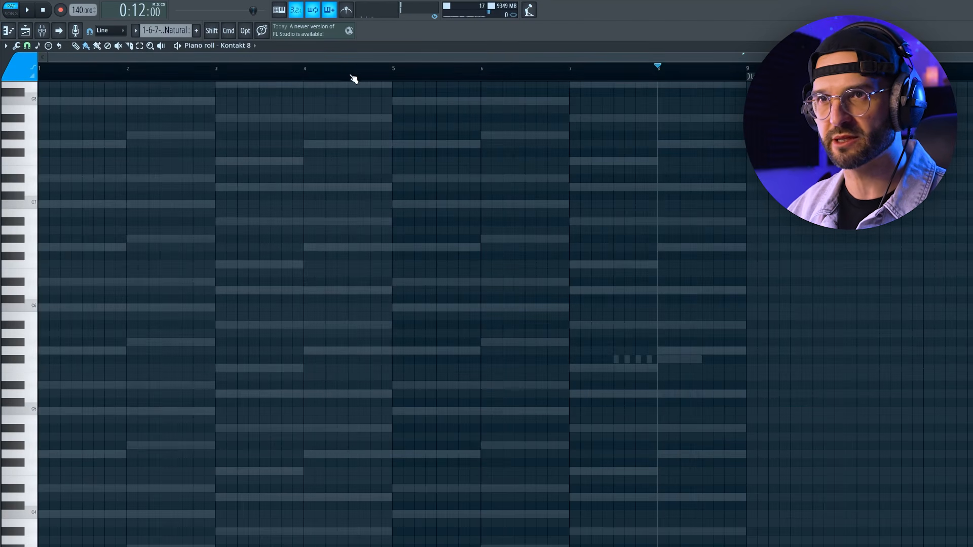
Step: Place one-bar notes G5, G#5, A#5 and D6 across bars 1 to 4 for Kontakt 8 during playback
{"action": "scroll", "coordinate": [178, 159], "scroll_direction": "up", "scroll_amount": 2}
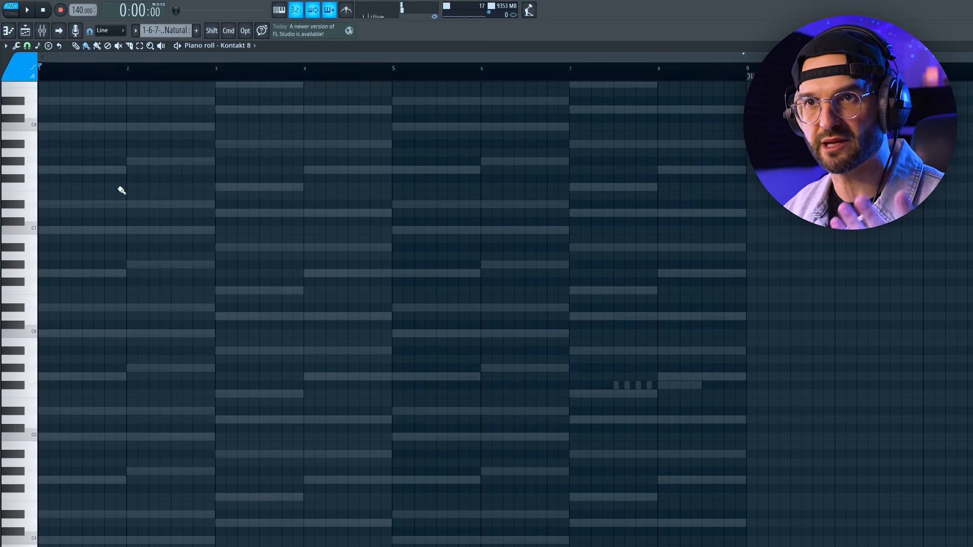
{"action": "left_click", "coordinate": [47, 230]}
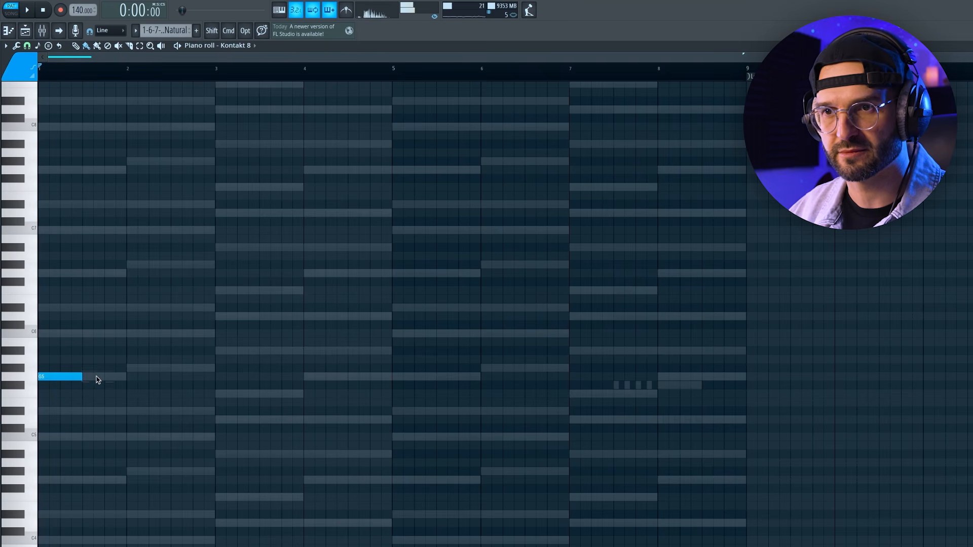
{"action": "scroll", "coordinate": [125, 387], "scroll_direction": "down", "scroll_amount": 2}
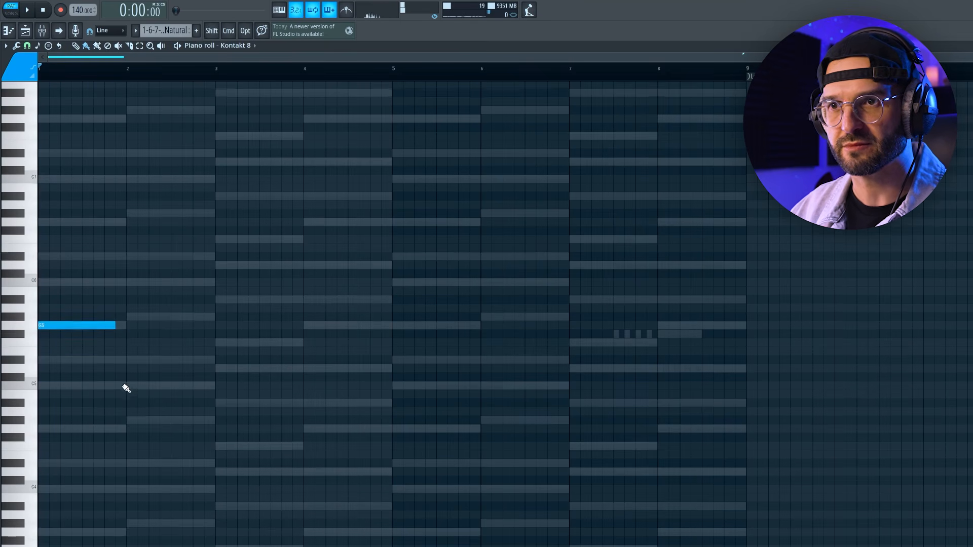
{"action": "scroll", "coordinate": [130, 348], "scroll_direction": "down", "scroll_amount": 2}
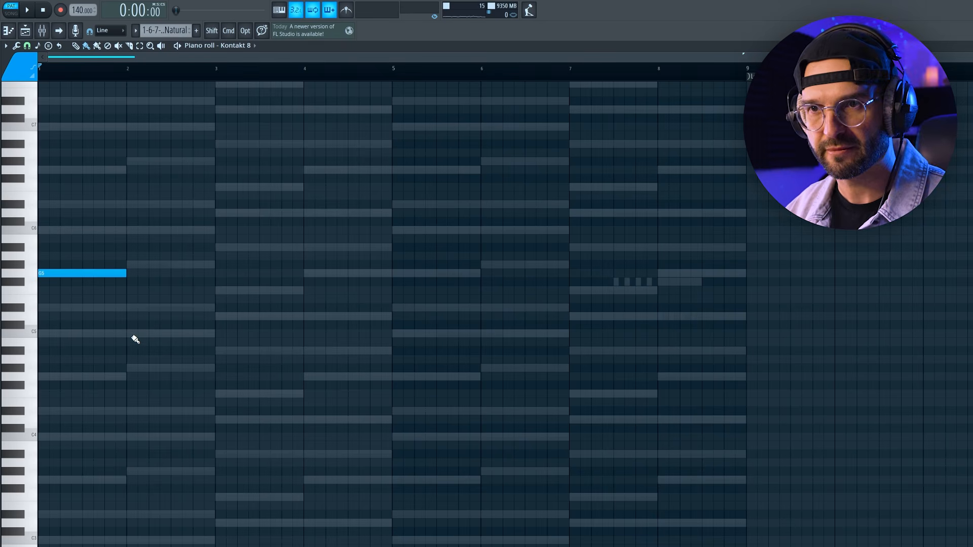
{"action": "key", "text": "space"}
{"action": "left_click", "coordinate": [131, 266]}
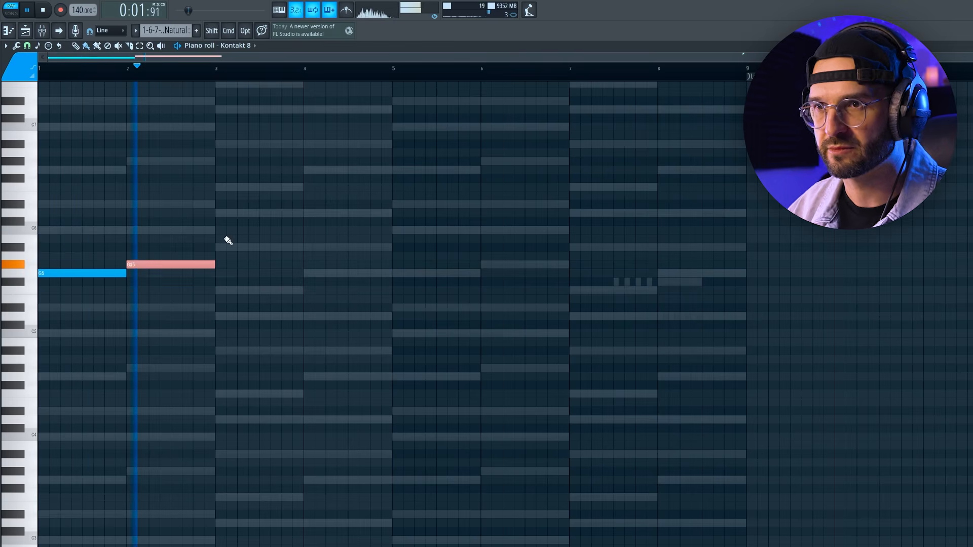
{"action": "left_click", "coordinate": [223, 248]}
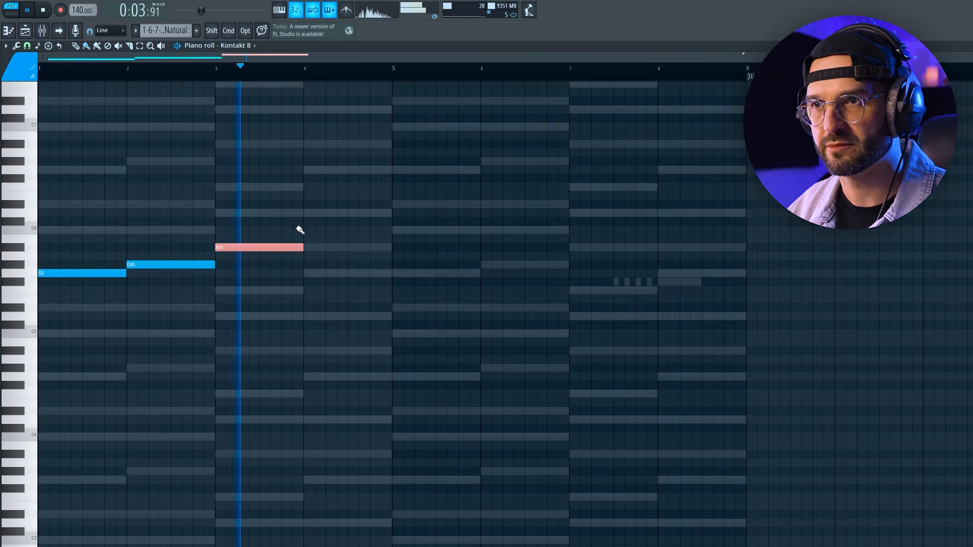
{"action": "left_click", "coordinate": [309, 212]}
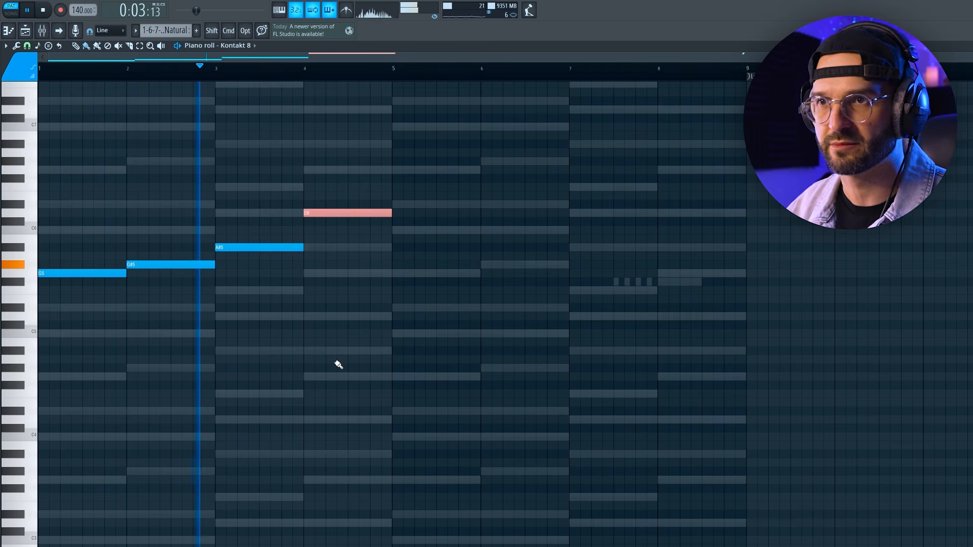
Step: Raise the four Kontakt 8 notes by an octave, comparing them with the original octave in playback
{"action": "key", "text": "super+Up"}
{"action": "key", "text": "space"}
{"action": "key", "text": "space"}
{"action": "key", "text": "super+Down"}
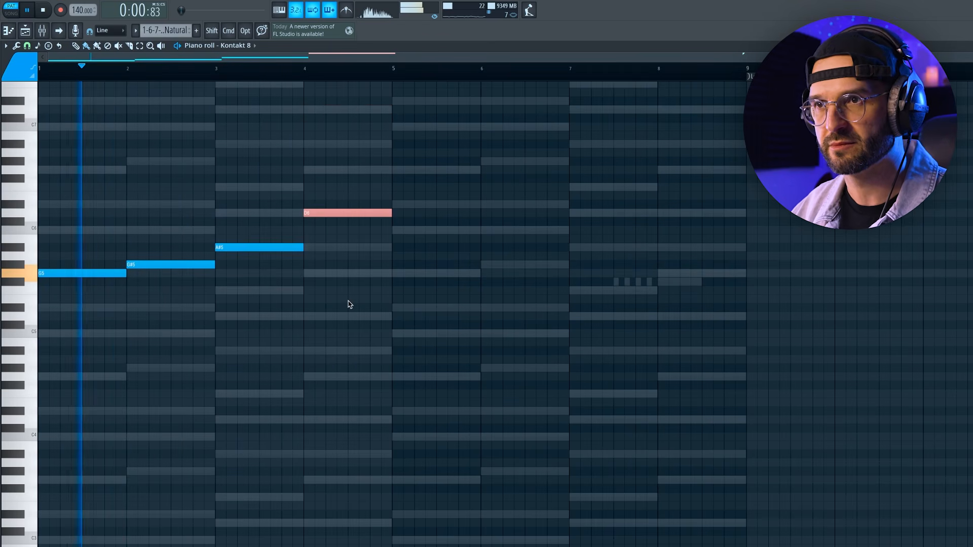
{"action": "scroll", "coordinate": [350, 309], "scroll_direction": "up", "scroll_amount": 5}
{"action": "right_click", "coordinate": [352, 399]}
{"action": "key", "text": "super+Up"}
{"action": "key", "text": "space"}
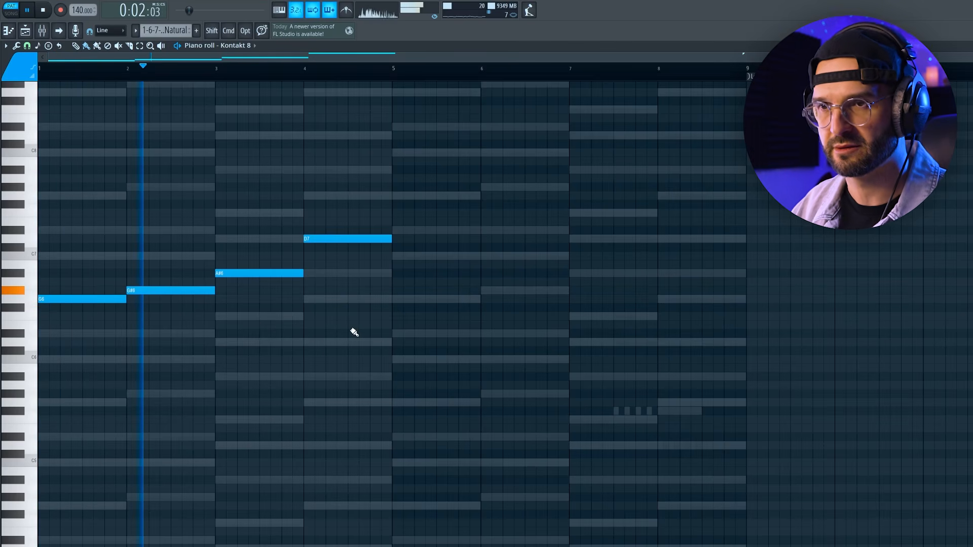
Step: Change bar 3 to a half-bar D7 followed by a half-bar A#6, and play the melody
{"action": "key", "text": "space"}
{"action": "left_click_drag", "start_coordinate": [244, 277], "coordinate": [245, 245]}
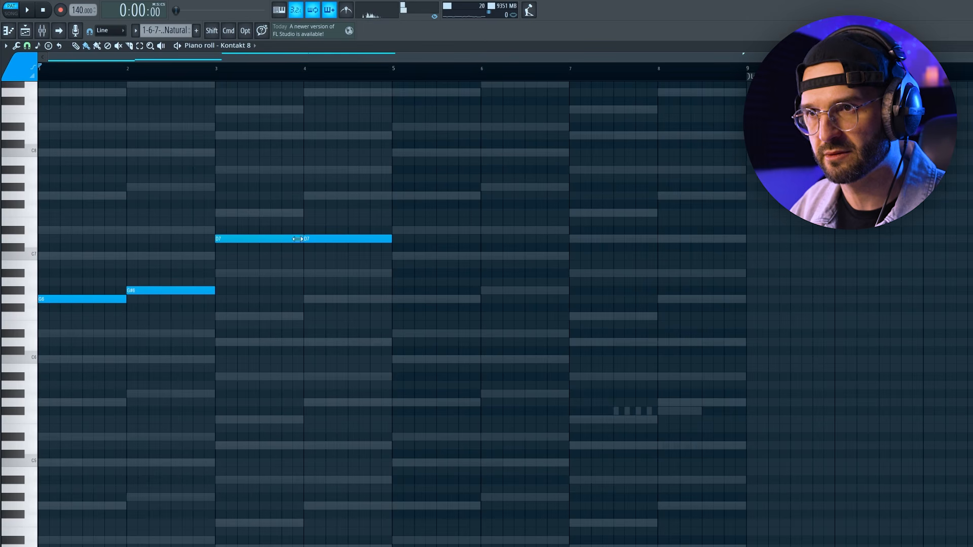
{"action": "key", "text": "space"}
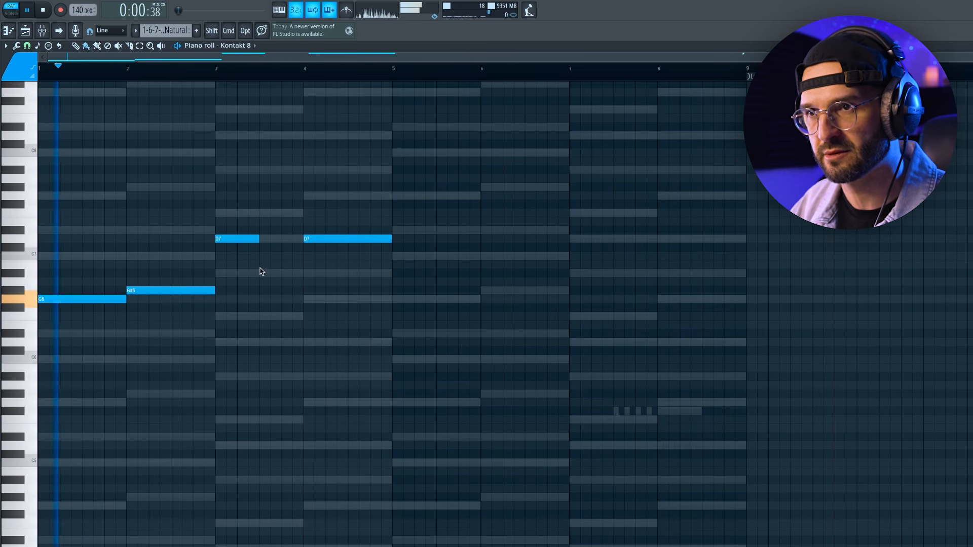
{"action": "left_click", "coordinate": [263, 273]}
{"action": "left_click", "coordinate": [217, 69]}
{"action": "key", "text": "space"}
Step: Change bar 4 to half-bar notes G6 and D6, play the phrase, and duplicate it into bars 5 to 8
{"action": "left_click_drag", "start_coordinate": [327, 240], "coordinate": [330, 298]}
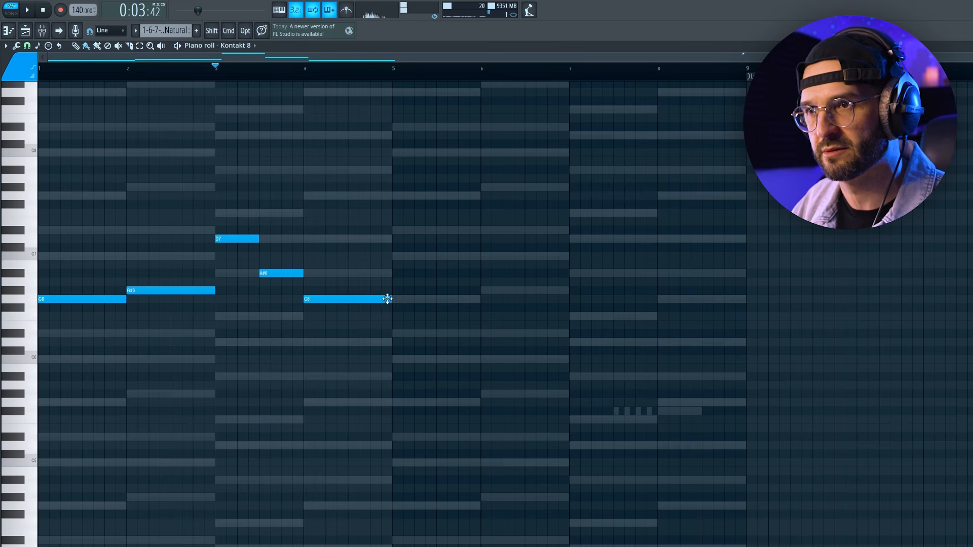
{"action": "key", "text": "space"}
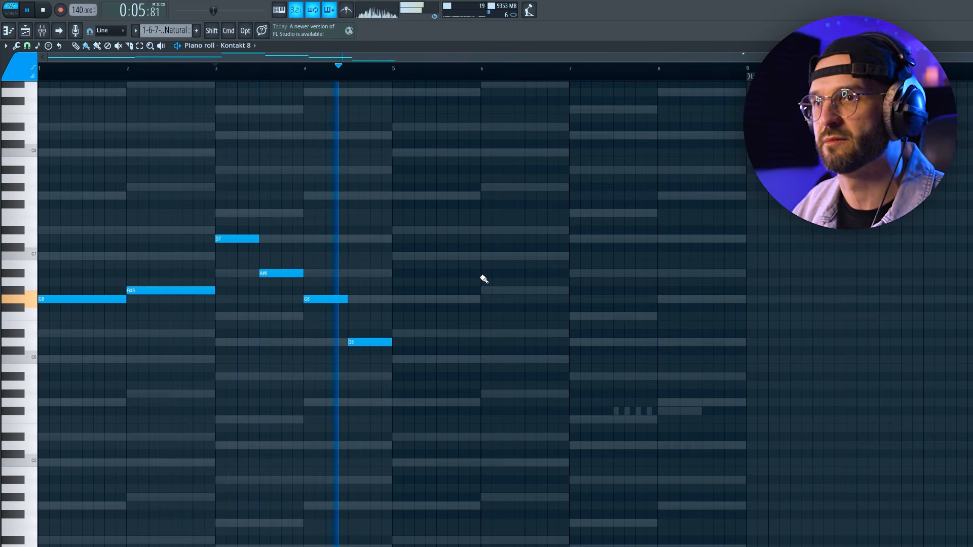
{"action": "key", "text": "space"}
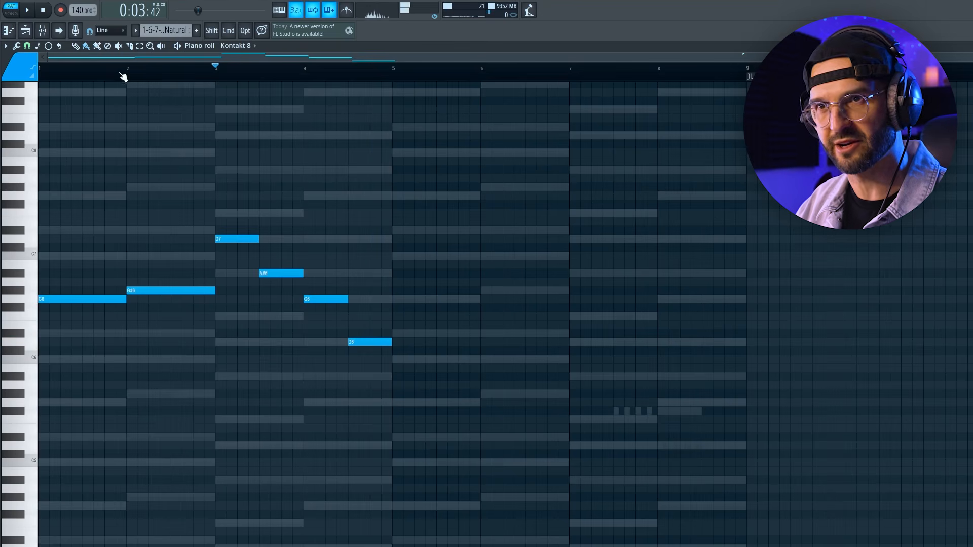
{"action": "key", "text": "super+b"}
Step: Try the first four bars of the melody an octave lower in playback, and undo the transposition
{"action": "left_click_drag", "start_coordinate": [374, 156], "coordinate": [27, 431]}
{"action": "key", "text": "super+Down"}
{"action": "key", "text": "space"}
{"action": "key", "text": "super+d"}
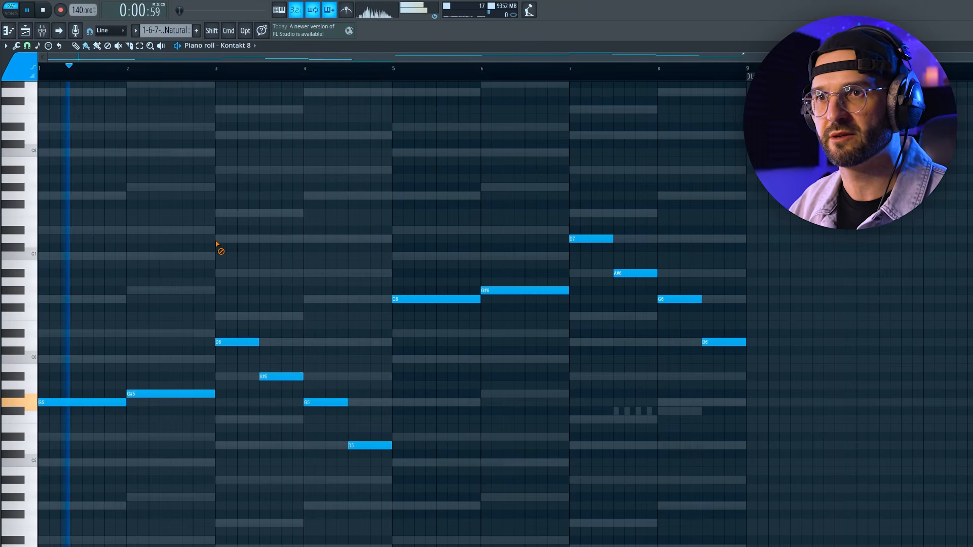
{"action": "key", "text": "super+z"}
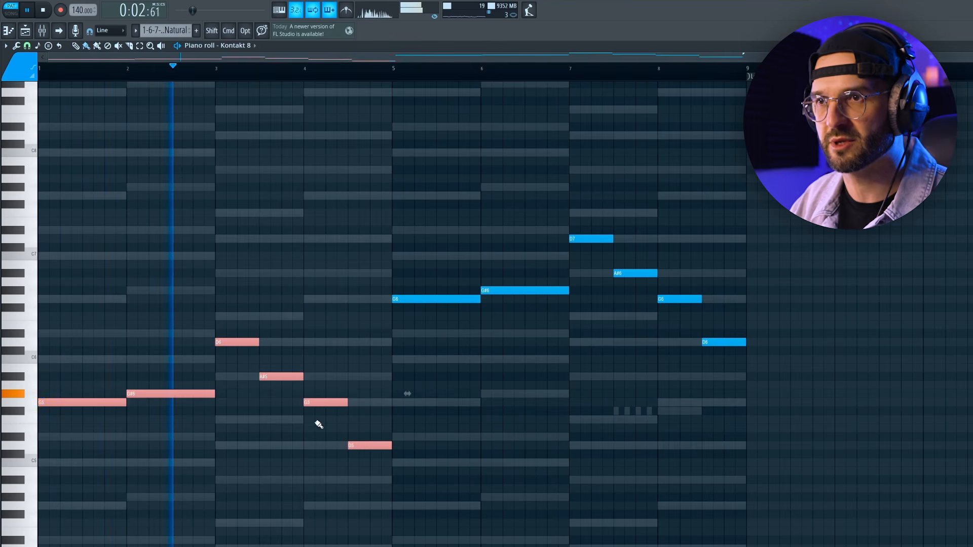
{"action": "key", "text": "space"}
{"action": "key", "text": "super+z"}
{"action": "key", "text": "space"}
{"action": "key", "text": "super+d"}
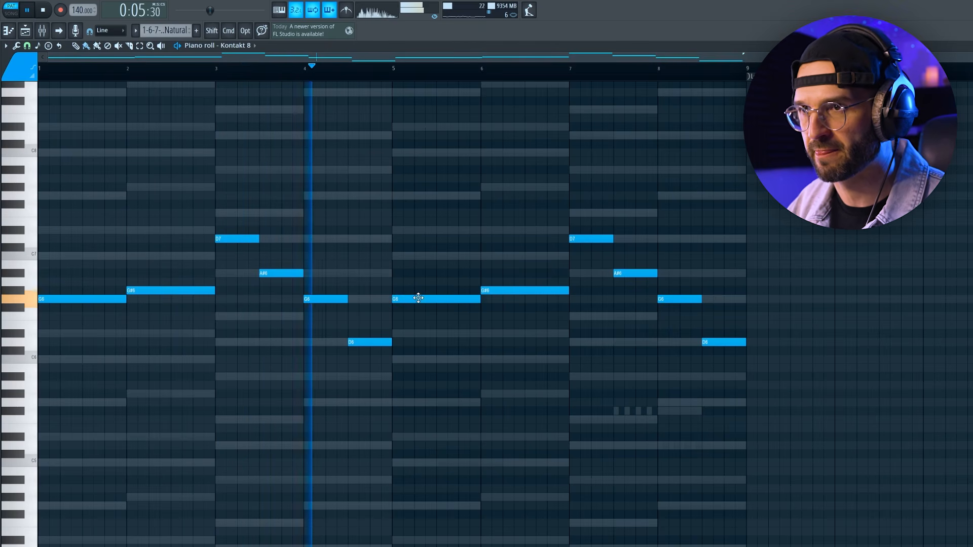
Step: Raise the repeated phrase to C7 at bar 5, D#7 at bar 6, F7 and D7 in bar 7, and A#6 at bar 8
{"action": "left_click_drag", "start_coordinate": [418, 298], "coordinate": [412, 258]}
{"action": "left_click_drag", "start_coordinate": [494, 289], "coordinate": [495, 227]}
{"action": "left_click_drag", "start_coordinate": [605, 239], "coordinate": [608, 213]}
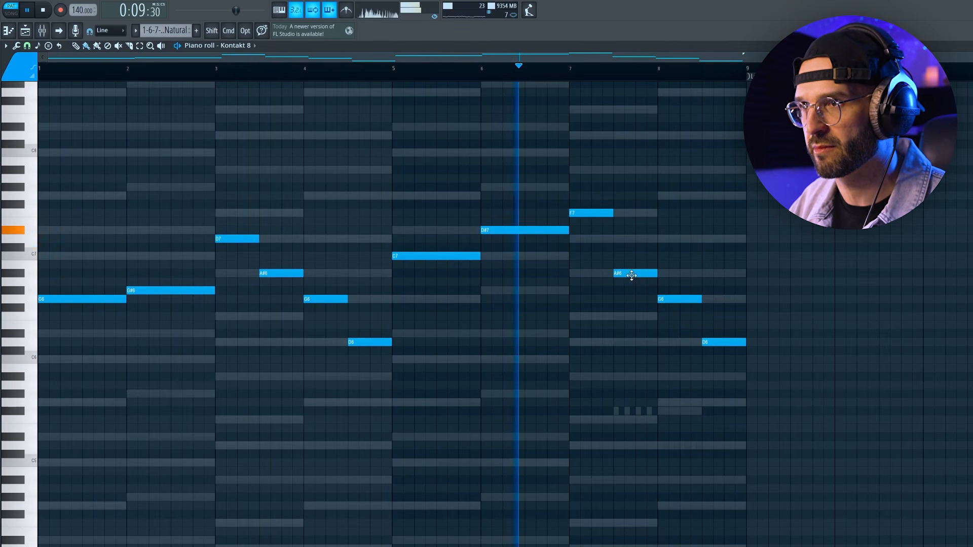
{"action": "left_click_drag", "start_coordinate": [629, 273], "coordinate": [630, 237]}
{"action": "left_click_drag", "start_coordinate": [671, 299], "coordinate": [671, 273]}
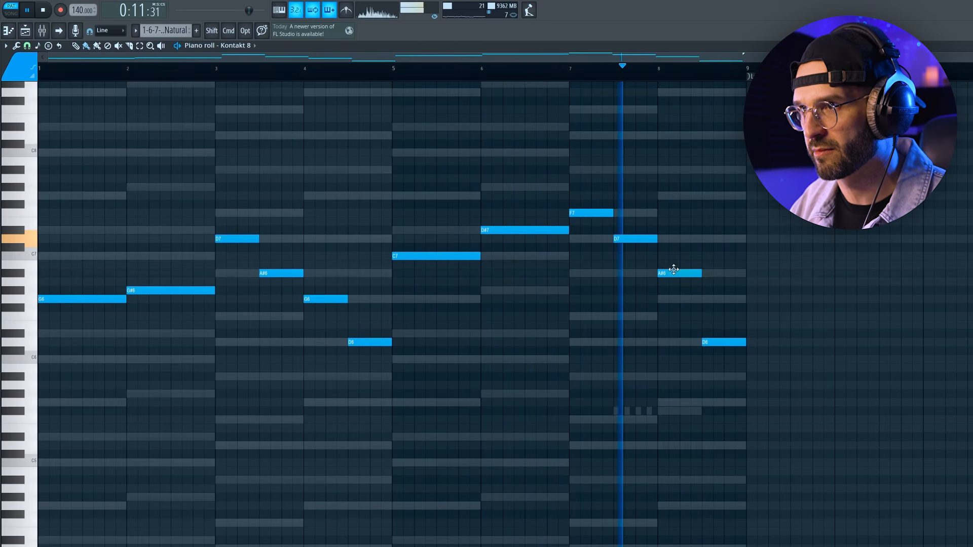
Step: Raise the last half-bar note of bar 8 to D7 and play the end of the Kontakt 8 melody
{"action": "left_click_drag", "start_coordinate": [706, 342], "coordinate": [706, 298]}
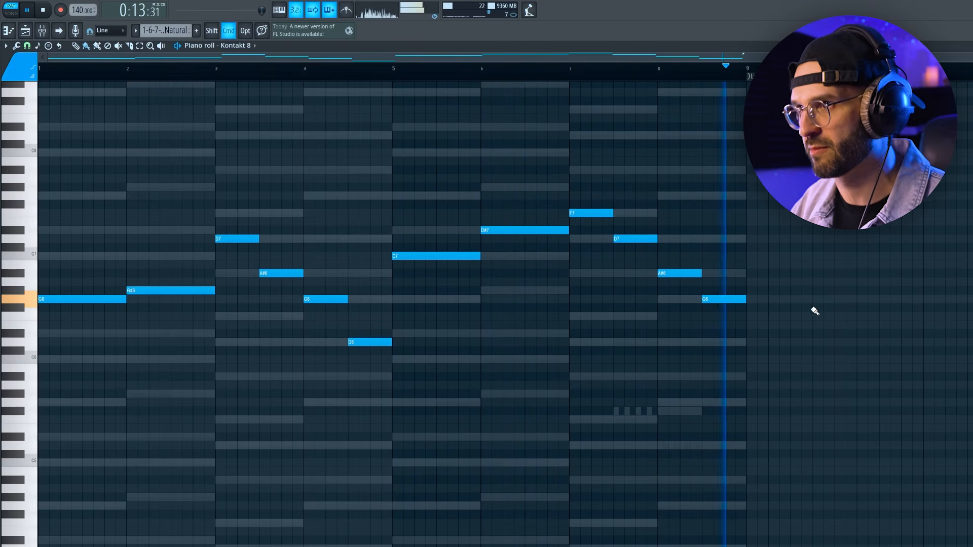
{"action": "key", "text": "space"}
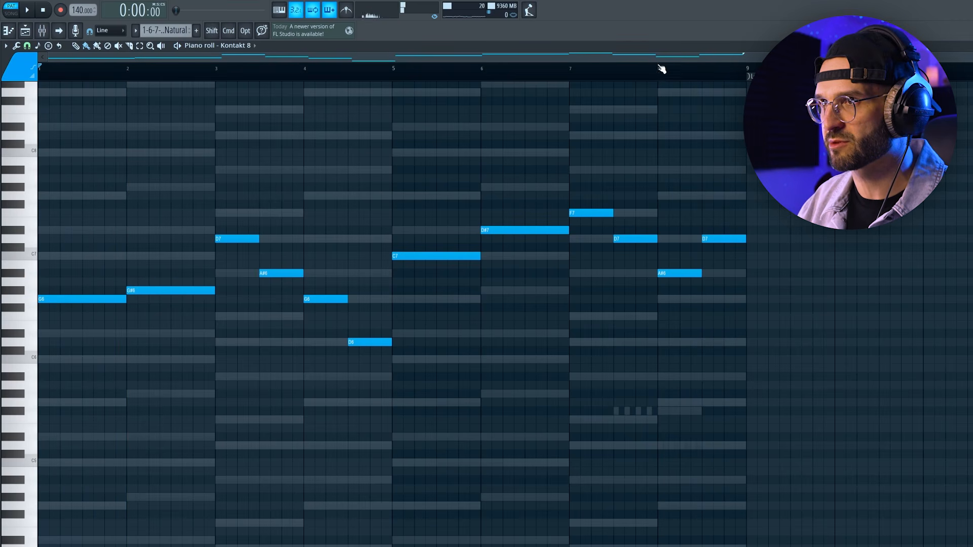
{"action": "left_click", "coordinate": [658, 71]}
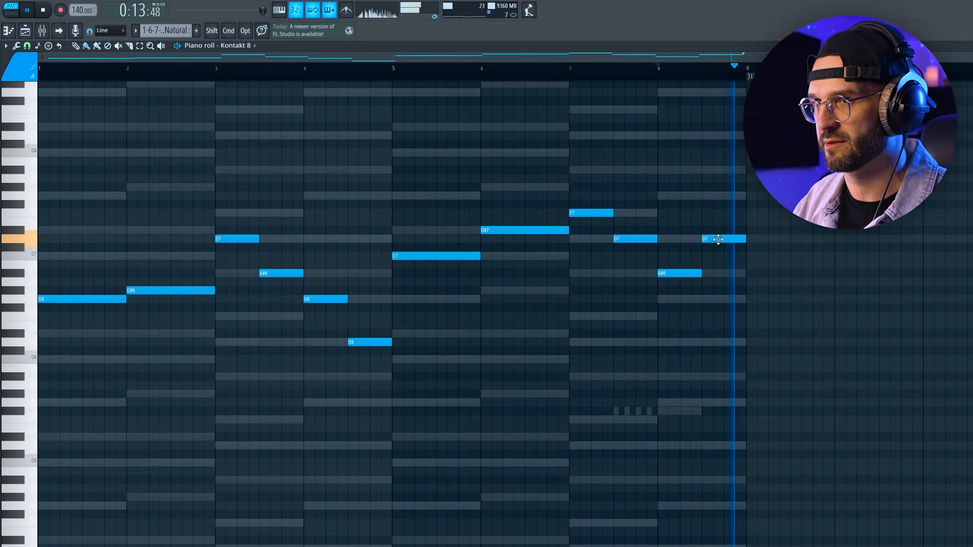
{"action": "key", "text": "space"}
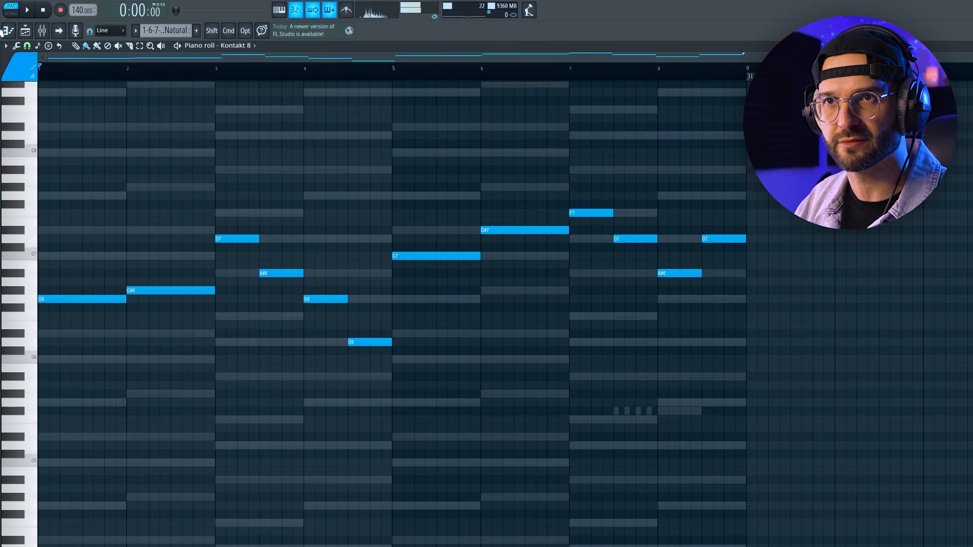
Step: Enter quarter notes G6, G7, D#7 and C7 in bar 1 of the Massive X channel and play them
{"action": "key", "text": "F6"}
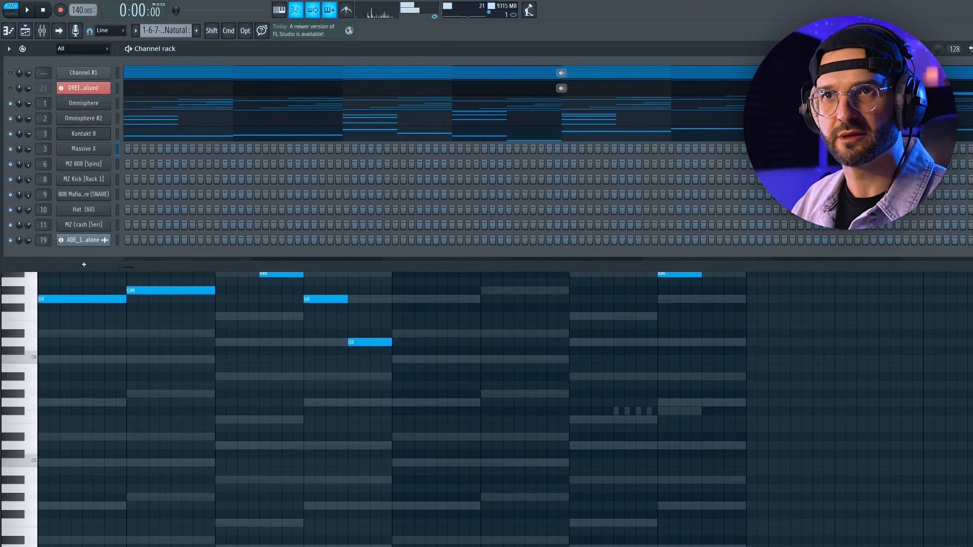
{"action": "left_click", "coordinate": [4, 34]}
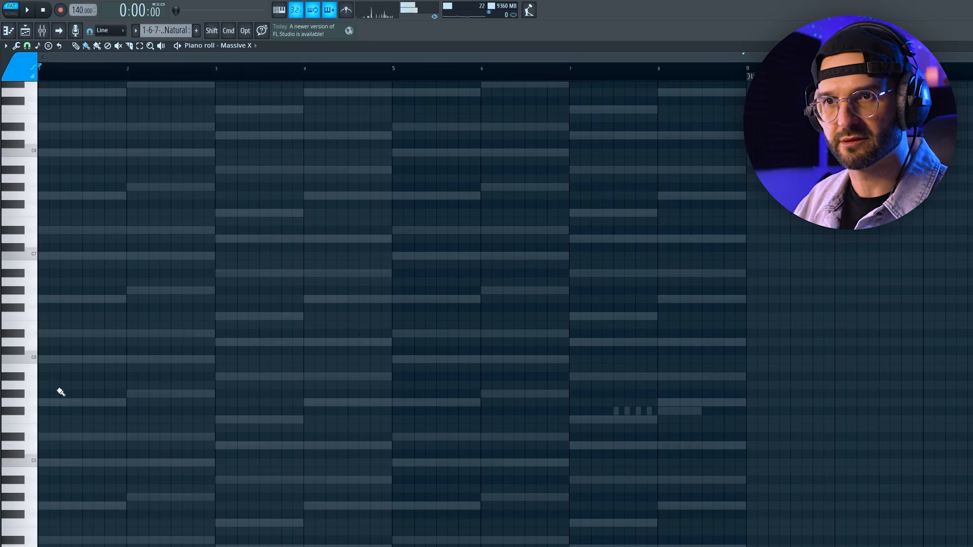
{"action": "scroll", "coordinate": [56, 348], "scroll_direction": "down", "scroll_amount": 1}
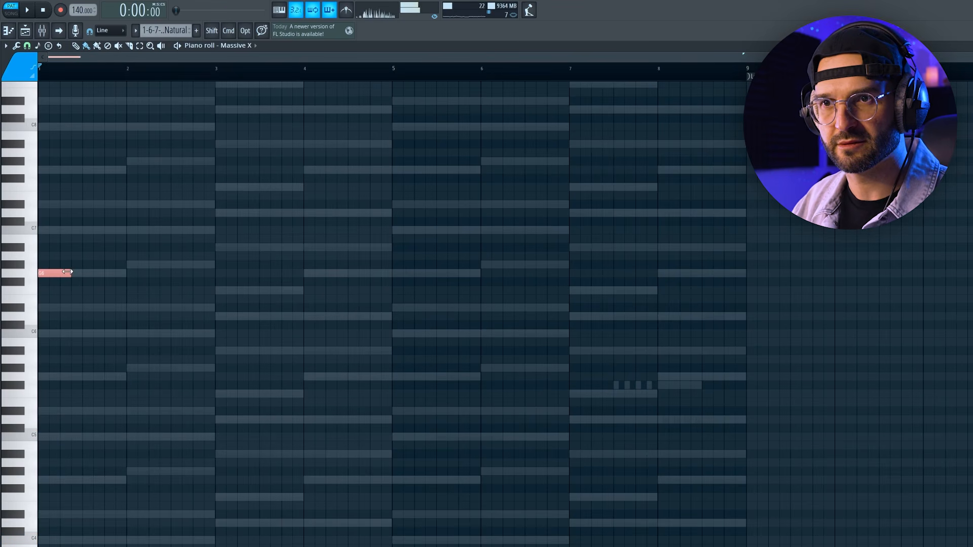
{"action": "left_click", "coordinate": [64, 170]}
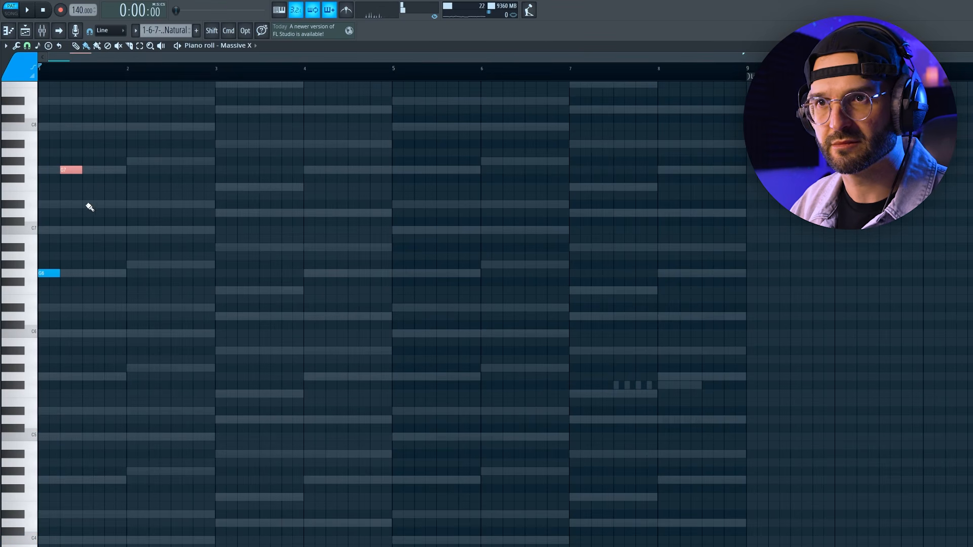
{"action": "key", "text": "space"}
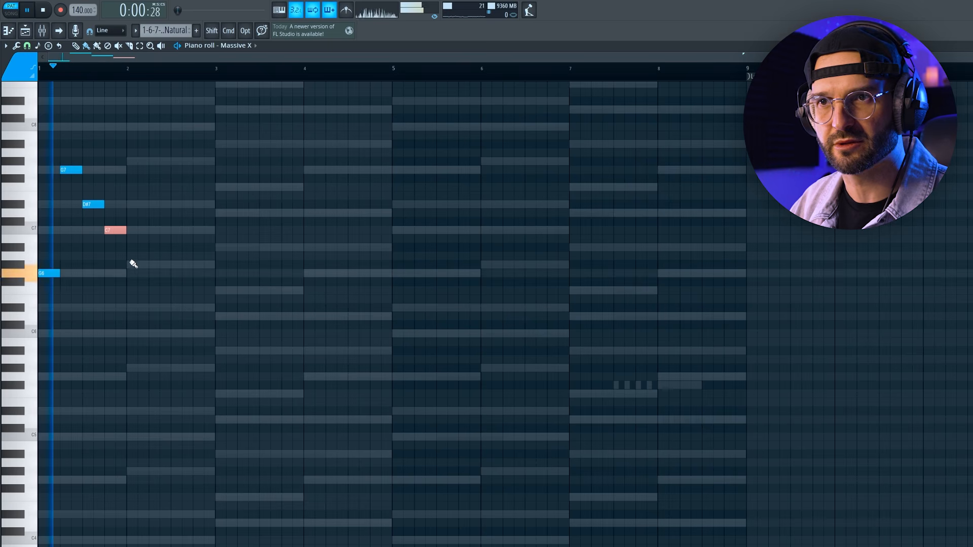
Step: Mute Omnisphere #2 and Kontakt 8, lower the Massive X notes by an octave, and start playback
{"action": "key", "text": "F6"}
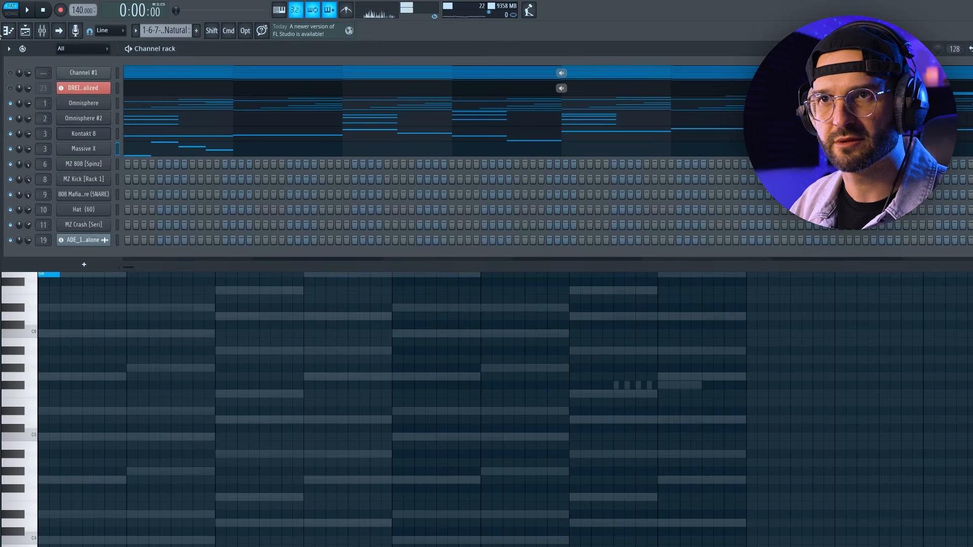
{"action": "left_click", "coordinate": [10, 118]}
{"action": "left_click", "coordinate": [10, 133]}
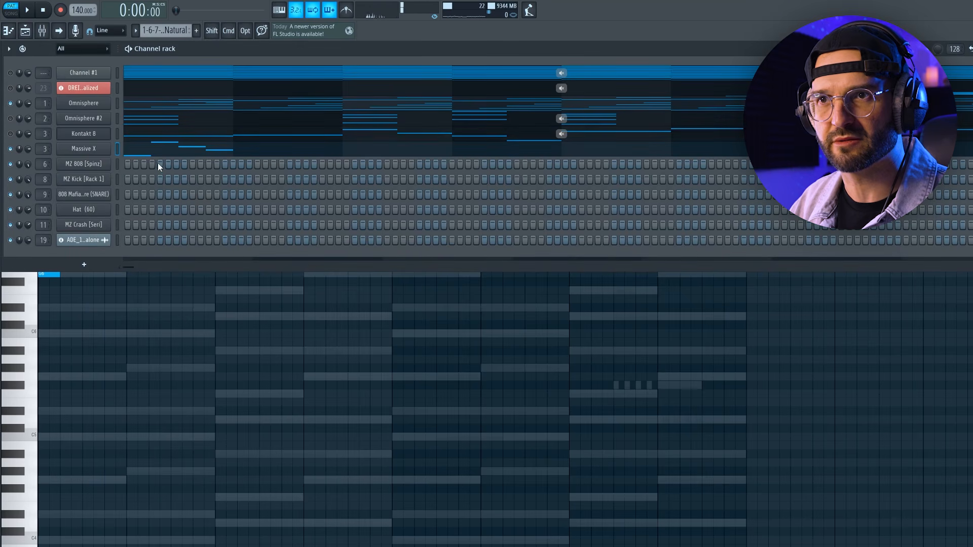
{"action": "left_click", "coordinate": [140, 153]}
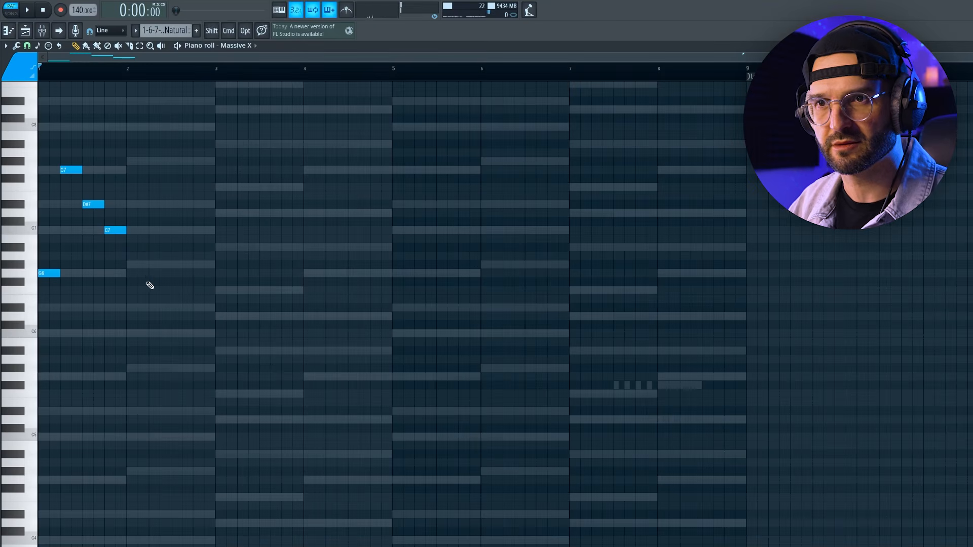
{"action": "key", "text": "super+Down"}
{"action": "key", "text": "space"}
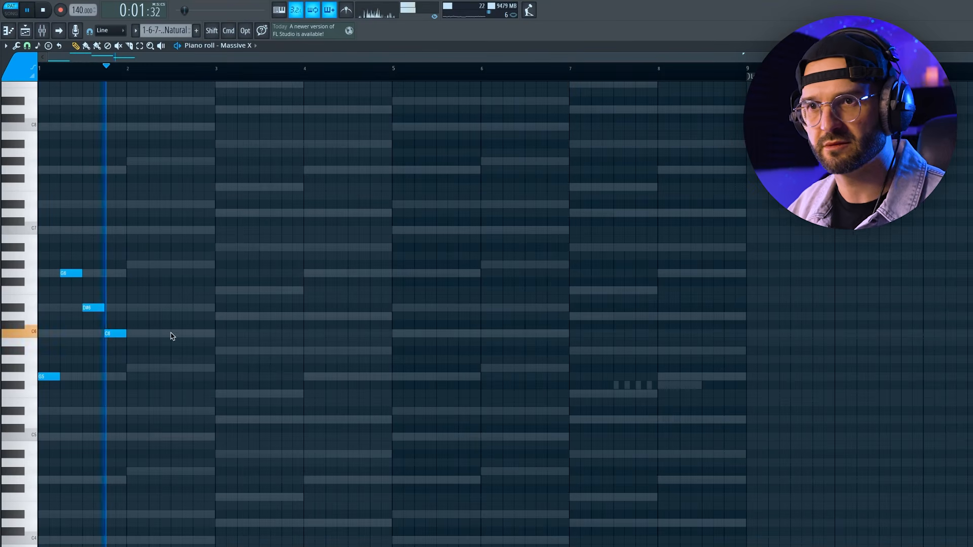
Step: Add the Massive X quarter notes G#5, G#6, D#6 and C6 in bar 2
{"action": "left_click", "coordinate": [133, 368]}
{"action": "left_click", "coordinate": [153, 265]}
{"action": "left_click", "coordinate": [177, 307]}
{"action": "left_click", "coordinate": [202, 334]}
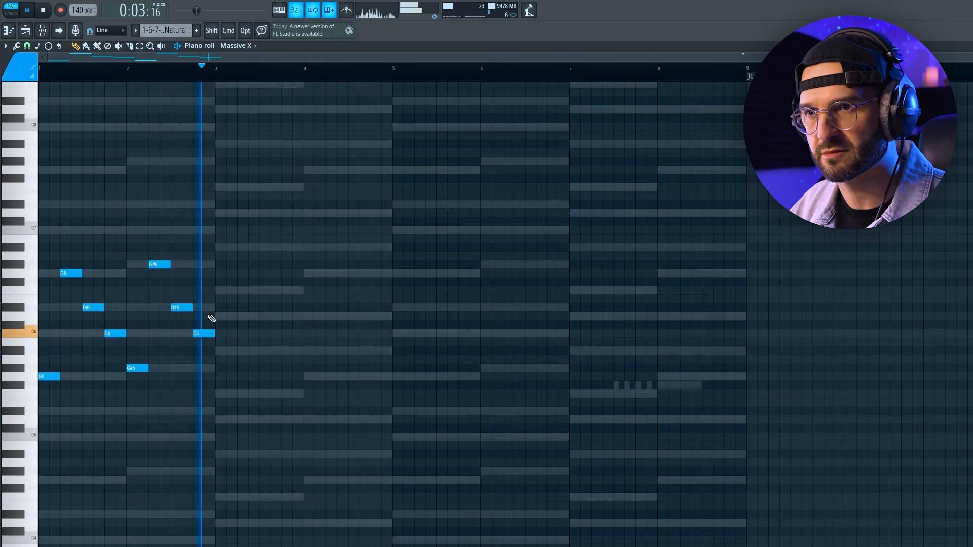
Step: Add Massive X quarter notes F5, F6, D6, A#5 in bar 3 and D5, D6, A#5, G5 in bar 4
{"action": "left_click", "coordinate": [224, 394]}
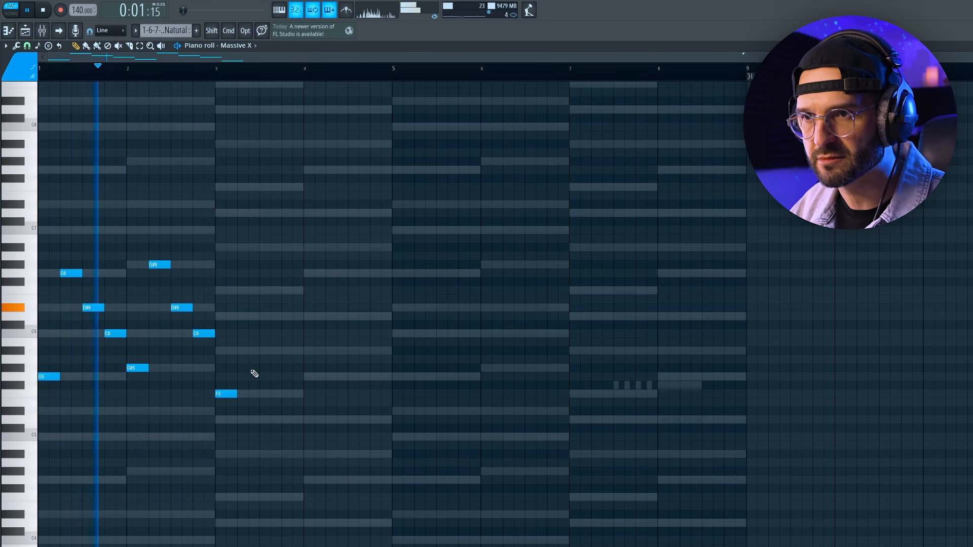
{"action": "left_click", "coordinate": [241, 290]}
{"action": "left_click", "coordinate": [260, 316]}
{"action": "left_click", "coordinate": [284, 351]}
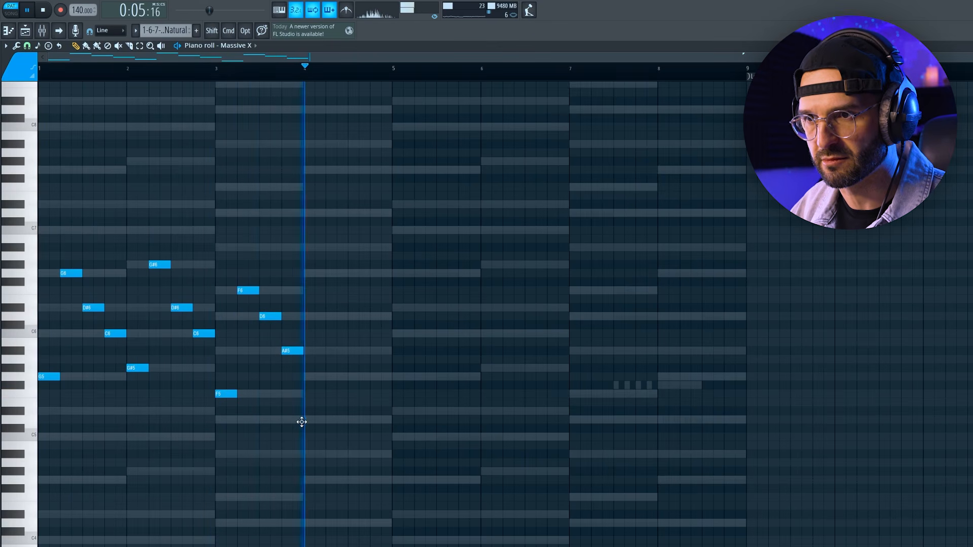
{"action": "left_click", "coordinate": [307, 420]}
{"action": "key", "text": "space"}
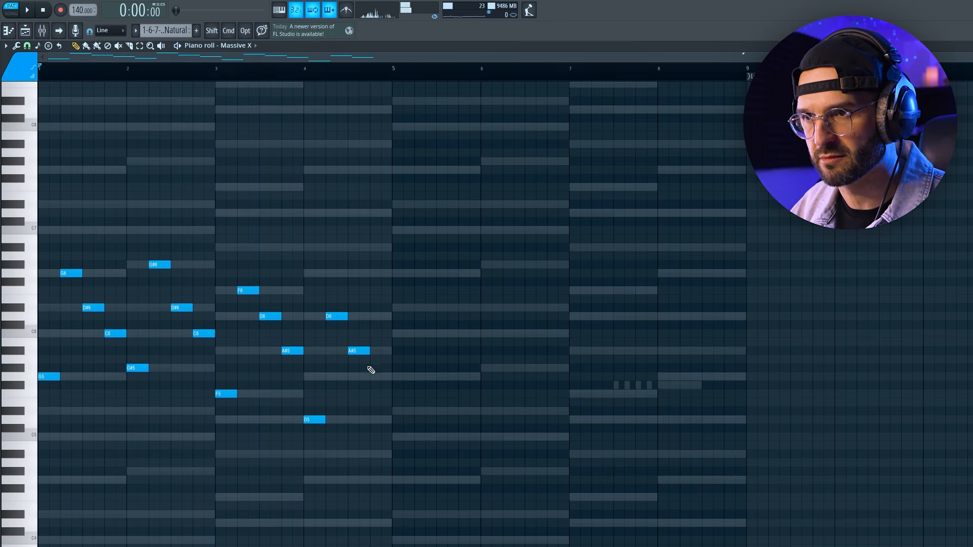
Step: Duplicate the four-bar Massive X phrase into bars 5 to 8 and transpose the copy up five semitones in total
{"action": "key", "text": "ctrl+a"}
{"action": "key", "text": "space"}
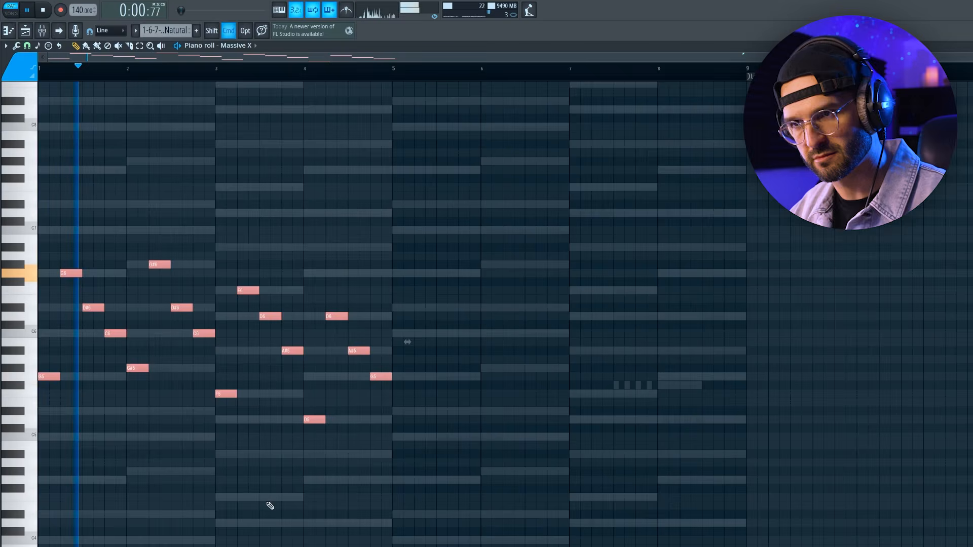
{"action": "key", "text": "ctrl+b"}
{"action": "key", "text": "ctrl+Up"}
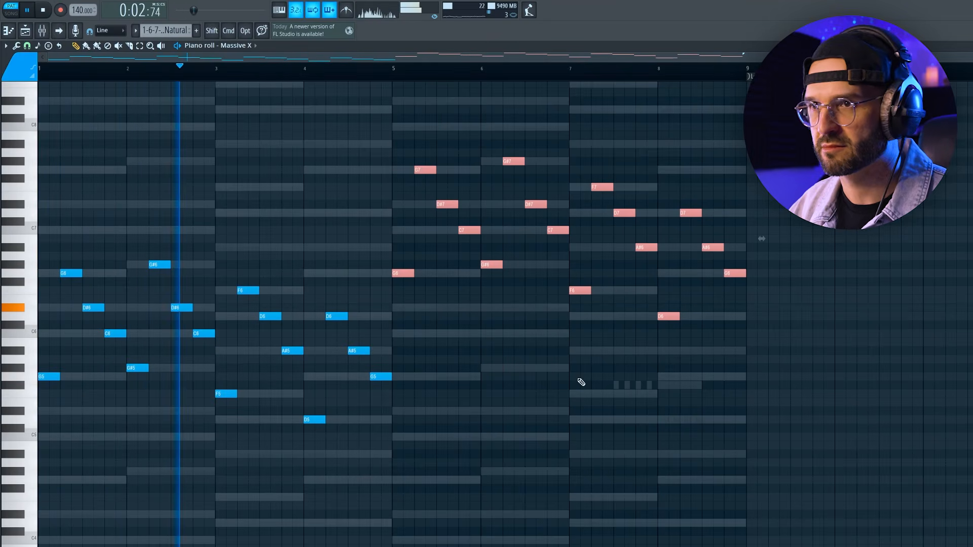
{"action": "key", "text": "shift+Down"}
{"action": "key", "text": "shift+Down"}
{"action": "key", "text": "shift+Down"}
{"action": "key", "text": "shift+Down"}
{"action": "key", "text": "shift+Down"}
{"action": "key", "text": "shift+Down"}
{"action": "key", "text": "shift+Down"}
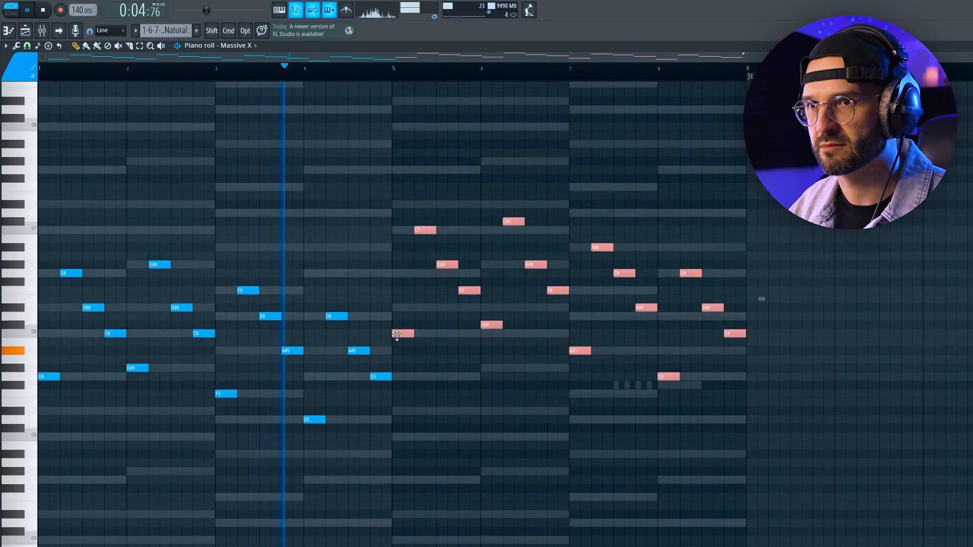
Step: Adjust the copied notes to C6, C7, G6, D#6 in bar 5 and C6, C7, G#6, D#6 in bar 6
{"action": "key", "text": "ctrl+d"}
{"action": "left_click_drag", "start_coordinate": [448, 266], "coordinate": [491, 333]}
{"action": "key", "text": "space"}
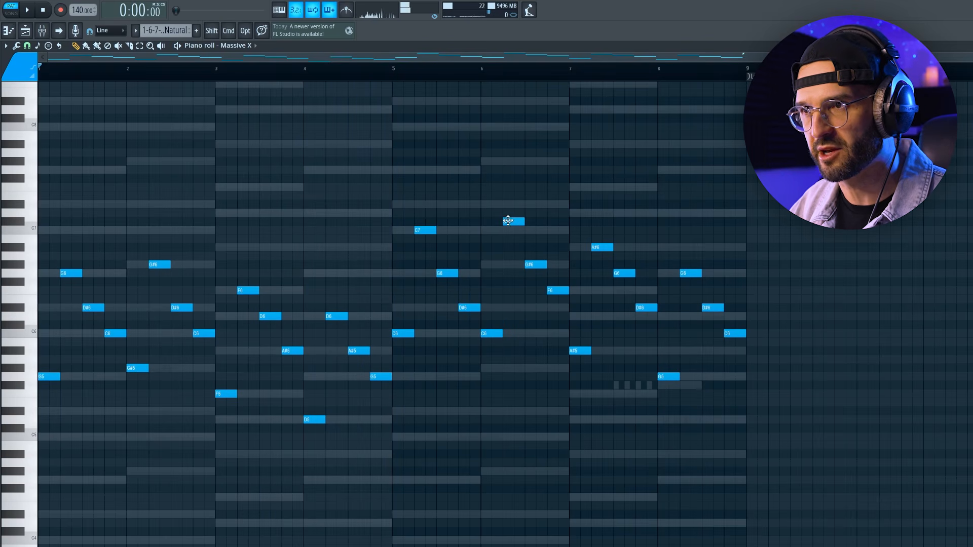
{"action": "left_click_drag", "start_coordinate": [510, 222], "coordinate": [510, 230]}
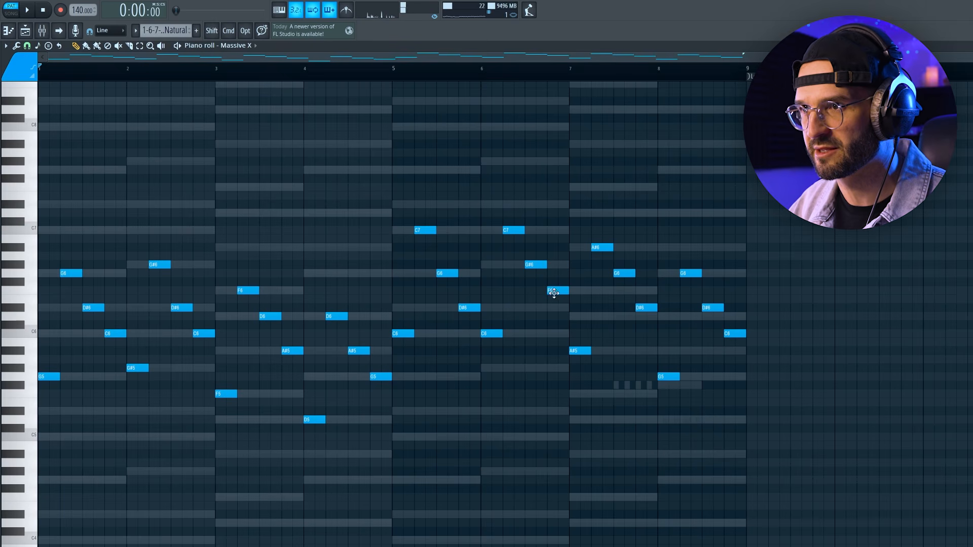
Step: Lower the last two notes of bar 7 to F6 and D6 and of bar 8 to D6 and A#5, and play the phrase
{"action": "left_click_drag", "start_coordinate": [627, 272], "coordinate": [643, 318]}
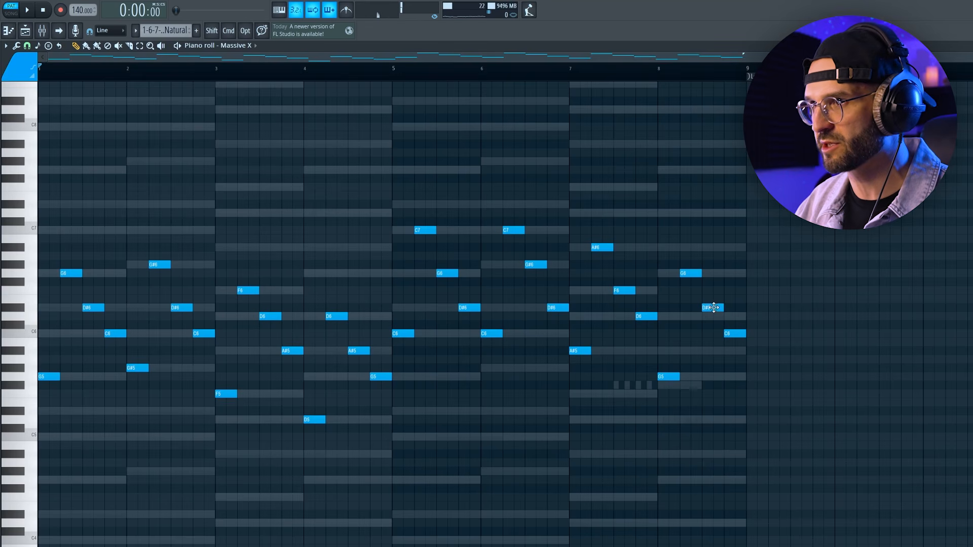
{"action": "left_click_drag", "start_coordinate": [713, 317], "coordinate": [736, 354]}
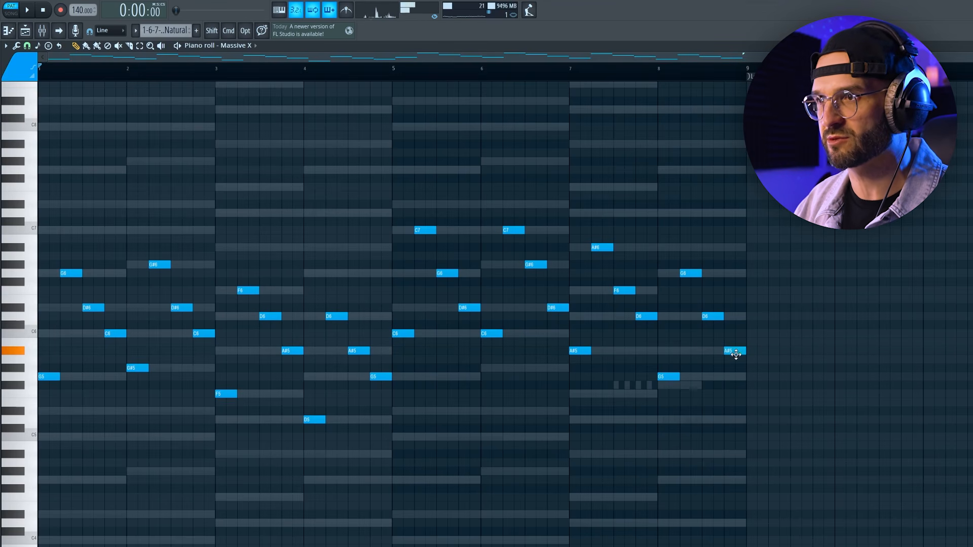
{"action": "key", "text": "space"}
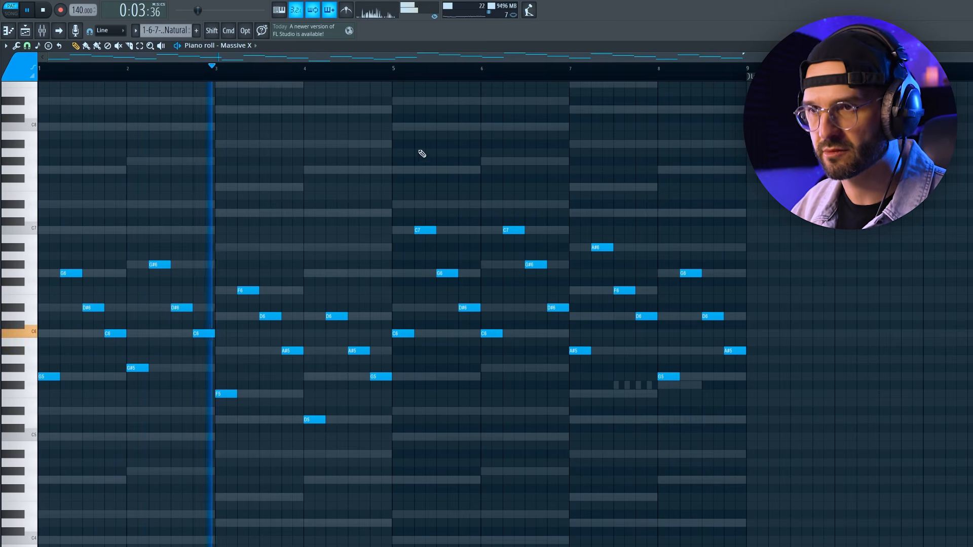
Step: Mute Omnisphere during playback, bring back Omnisphere #2, Kontakt 8 and Omnisphere one by one, and stop playback
{"action": "key", "text": "F6"}
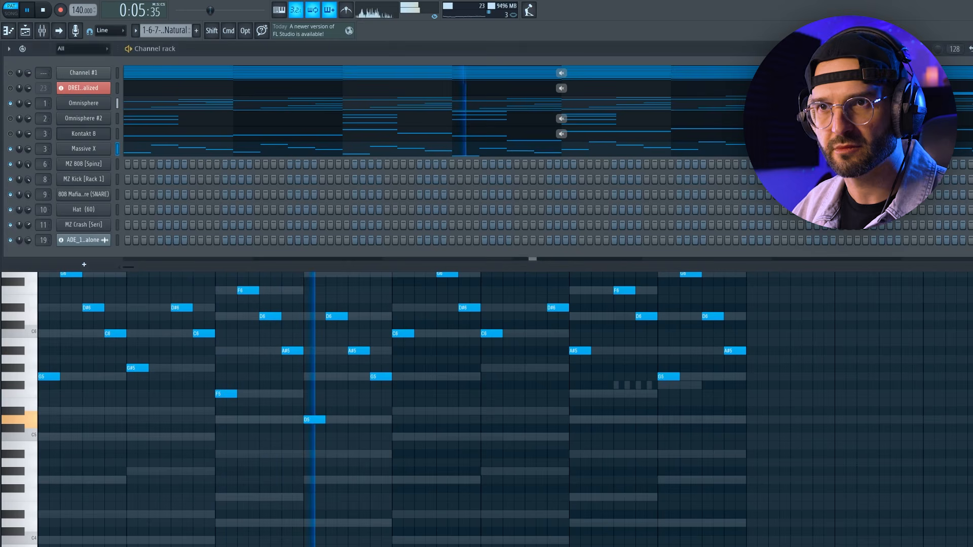
{"action": "left_click", "coordinate": [10, 103]}
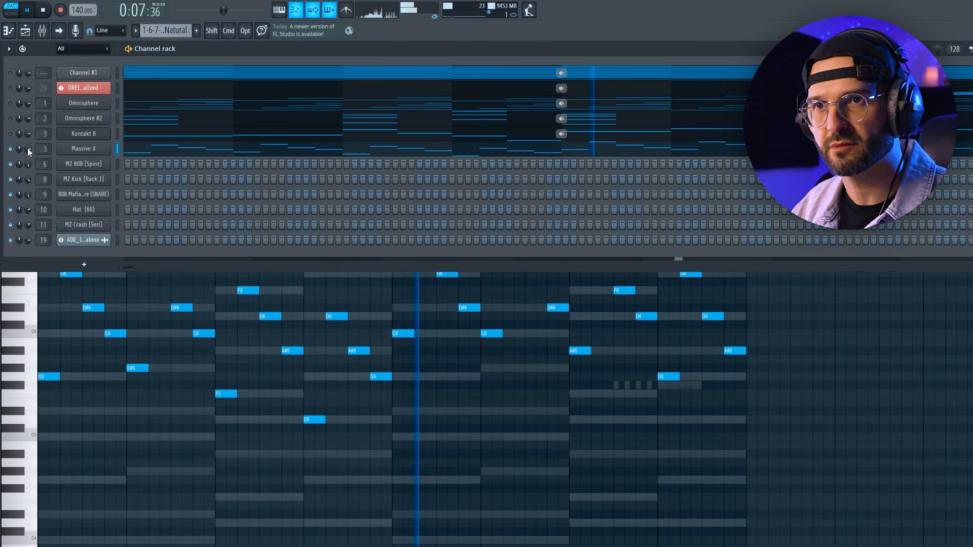
{"action": "left_click", "coordinate": [11, 118]}
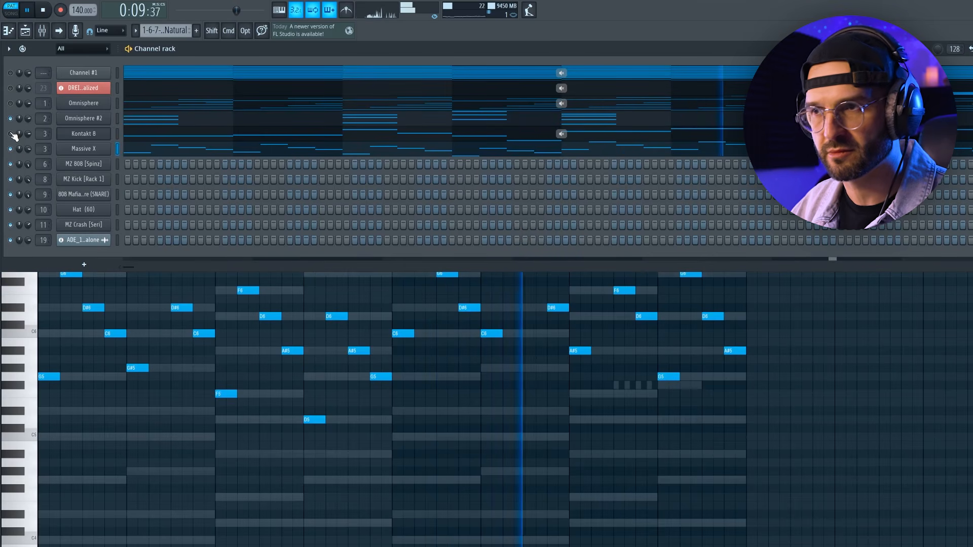
{"action": "key", "text": "F6"}
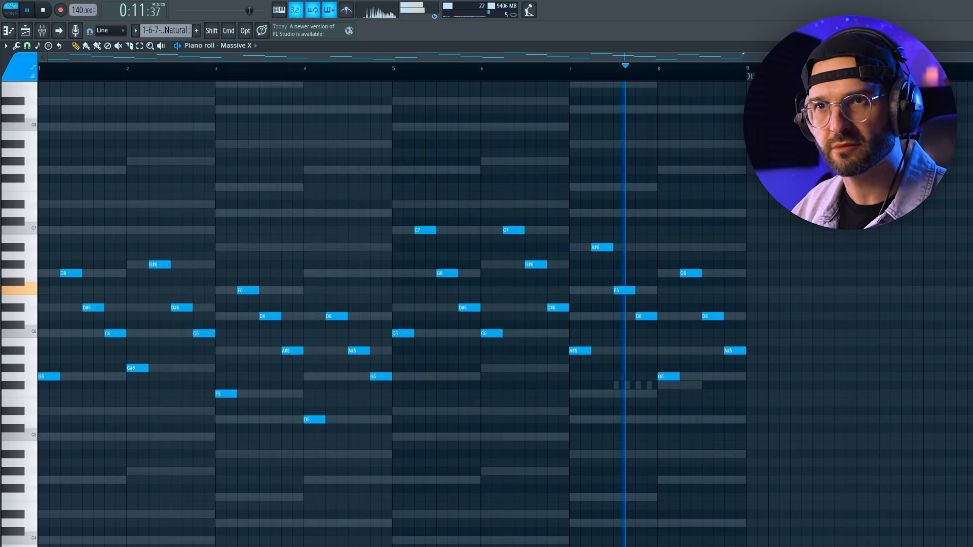
{"action": "key", "text": "F6"}
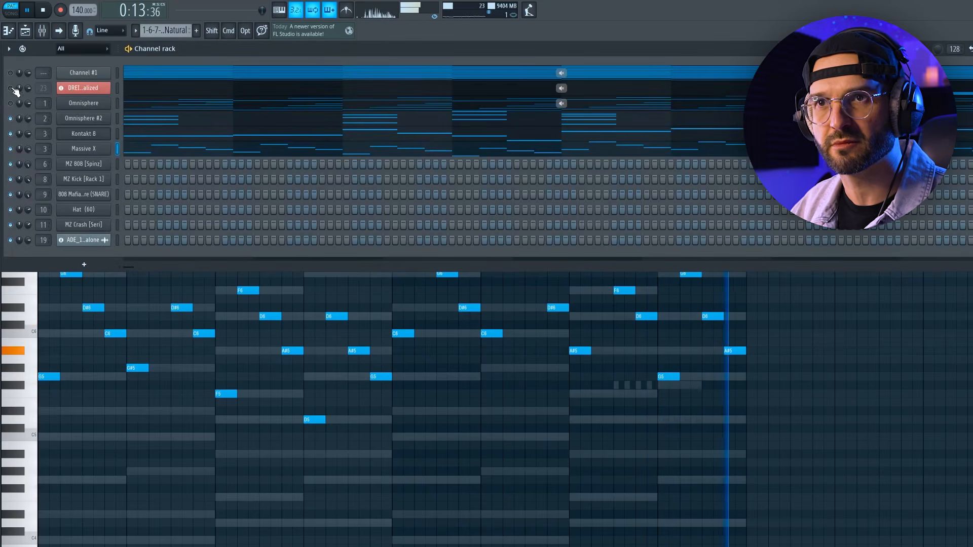
{"action": "key", "text": "space"}
Step: Split the 1-6-7-5 Minor Natural pattern by channel and bring up the playlist
{"action": "left_click", "coordinate": [160, 30]}
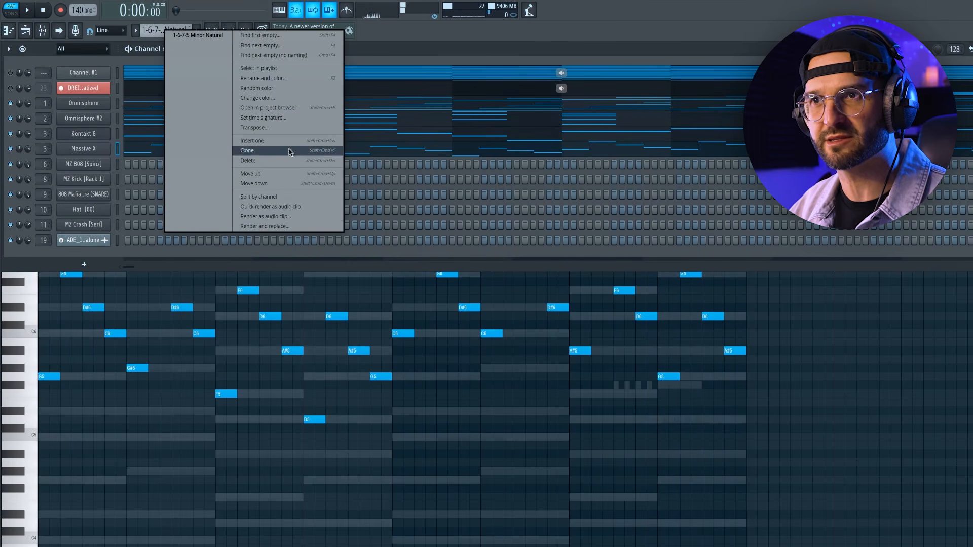
{"action": "left_click", "coordinate": [263, 208]}
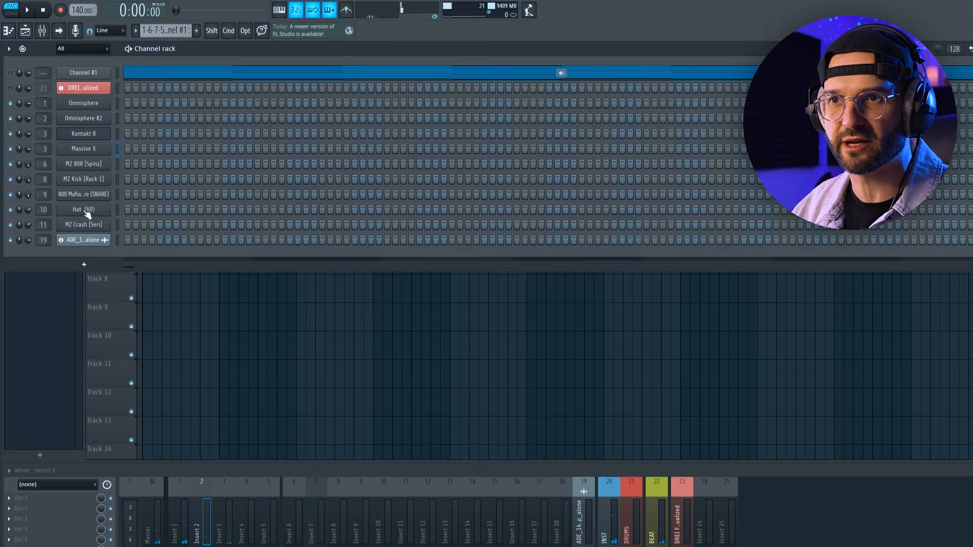
{"action": "left_click", "coordinate": [274, 359]}
Step: Place the split Omnisphere, Omnisphere #2, Kontakt 8 and Massive X patterns at bar 1 on tracks 3 to 6
{"action": "left_click", "coordinate": [29, 109]}
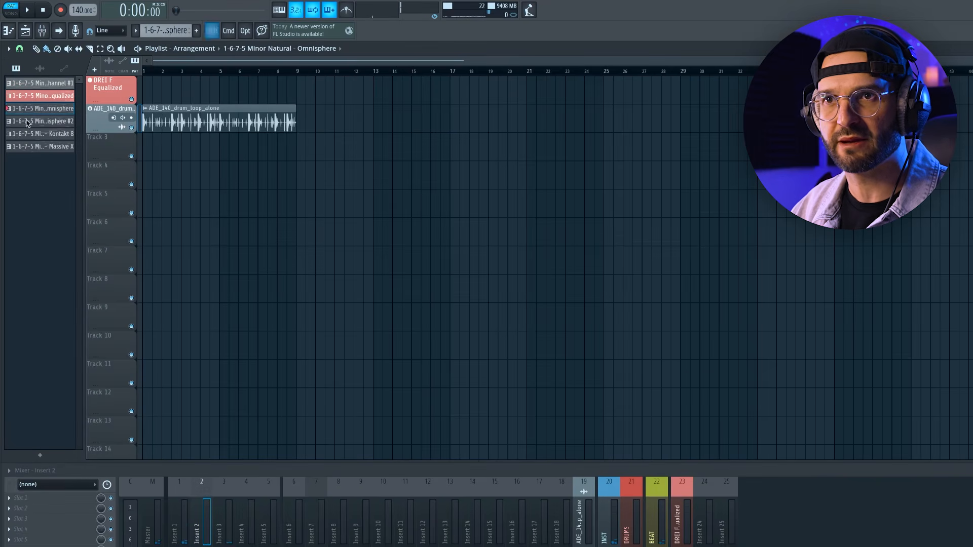
{"action": "left_click", "coordinate": [28, 146], "text": "shift"}
{"action": "left_click_drag", "start_coordinate": [34, 114], "coordinate": [145, 155]}
Step: Duplicate the drum loop and the four melody clips four times back to back along the playlist
{"action": "left_click_drag", "start_coordinate": [346, 121], "coordinate": [146, 261]}
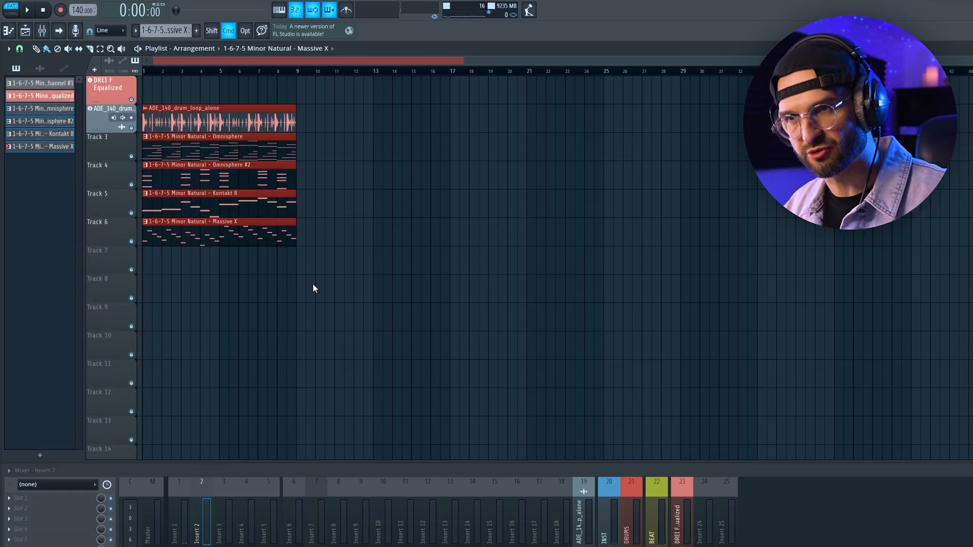
{"action": "key", "text": "ctrl+b"}
{"action": "key", "text": "ctrl+b"}
{"action": "key", "text": "ctrl+b"}
{"action": "key", "text": "ctrl+b"}
{"action": "scroll", "coordinate": [252, 330], "scroll_direction": "down", "scroll_amount": 1}
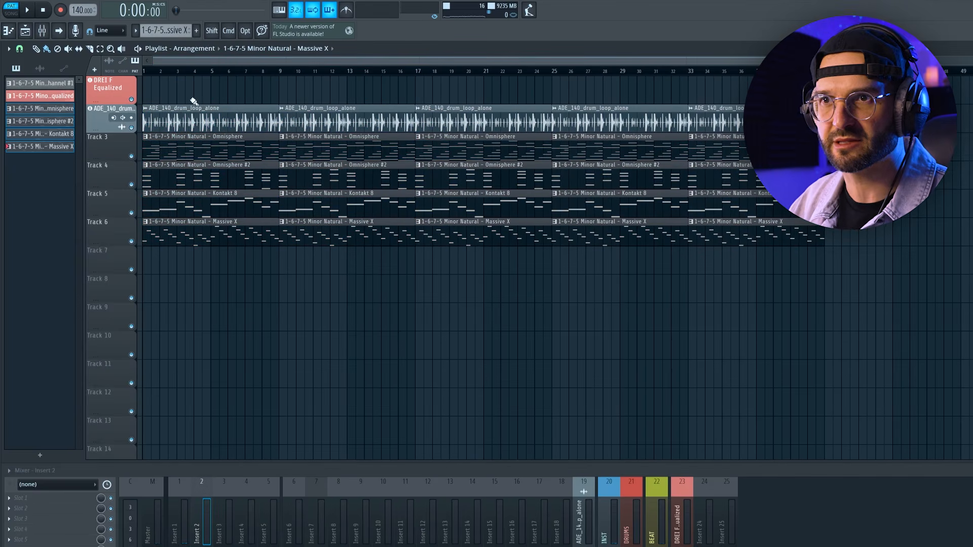
Step: Delete the drum loops at bars 1 and 9 plus the Omnisphere #2, Kontakt 8 and Massive X clips at bar 1, and start playback
{"action": "right_click", "coordinate": [164, 126]}
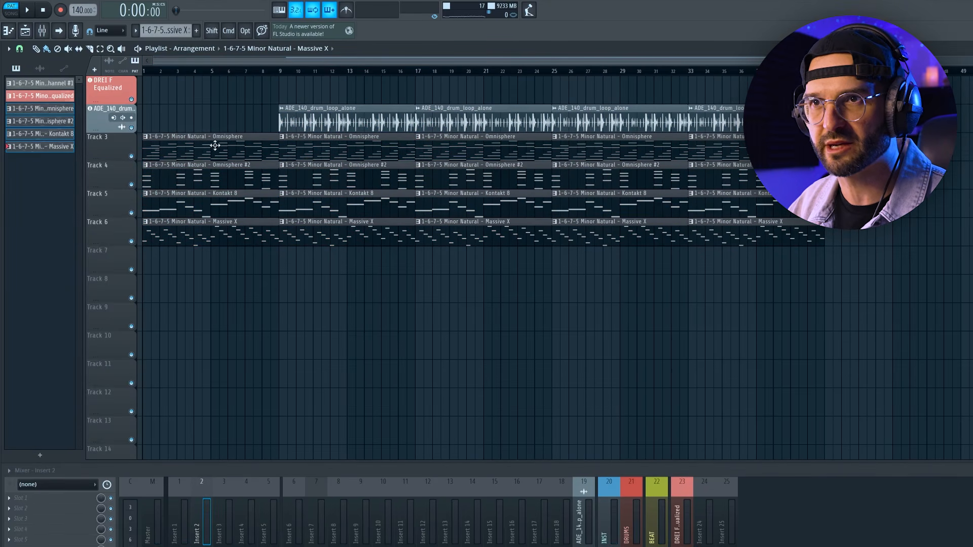
{"action": "right_click", "coordinate": [324, 126]}
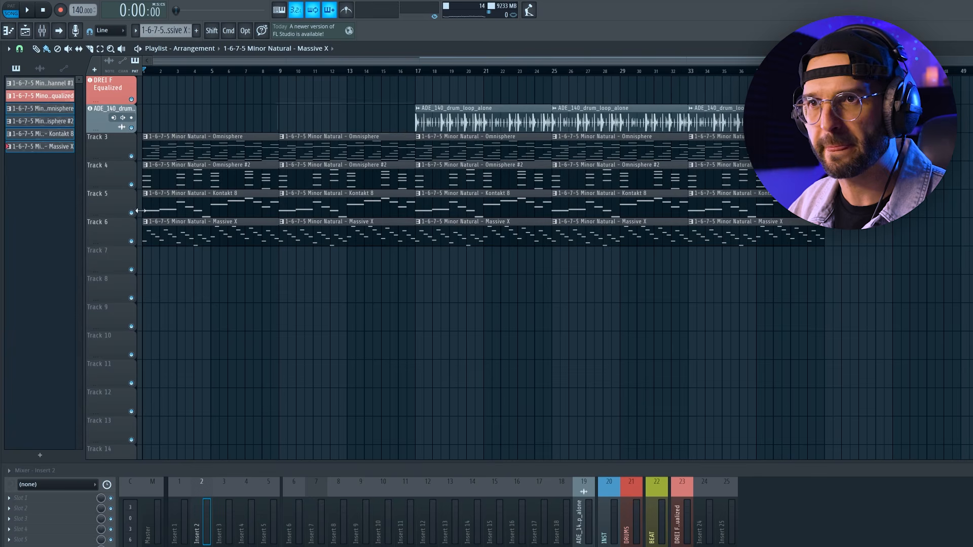
{"action": "right_click", "coordinate": [189, 176]}
{"action": "right_click", "coordinate": [185, 234]}
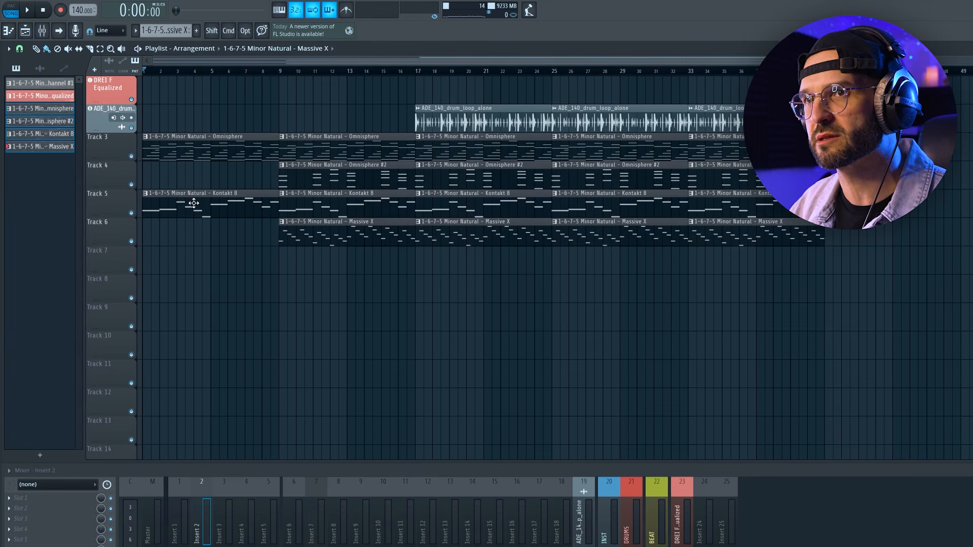
{"action": "right_click", "coordinate": [197, 207]}
{"action": "key", "text": "space"}
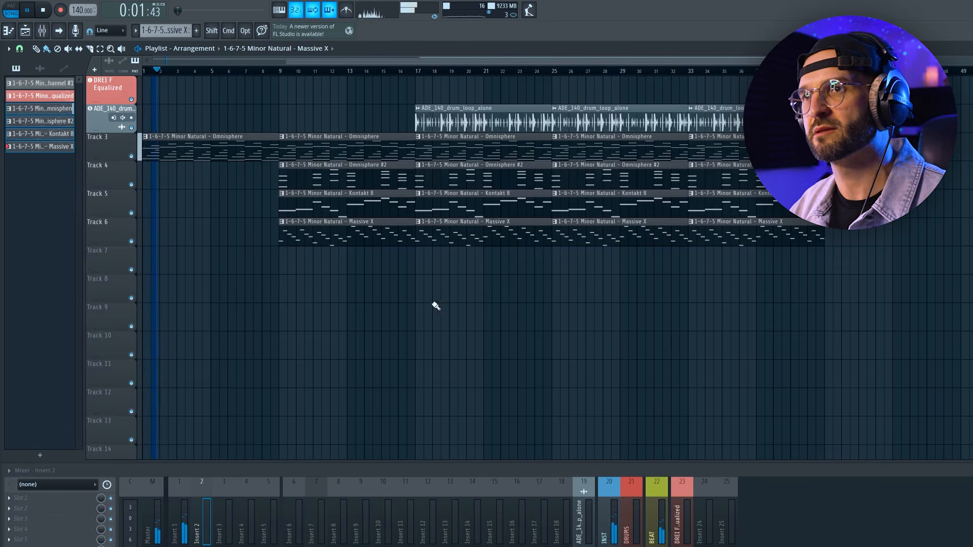
Step: Delete the Massive X clip at bar 9 and place a copy of the drum loop at bar 9 on its track
{"action": "scroll", "coordinate": [385, 299], "scroll_direction": "up", "scroll_amount": 3}
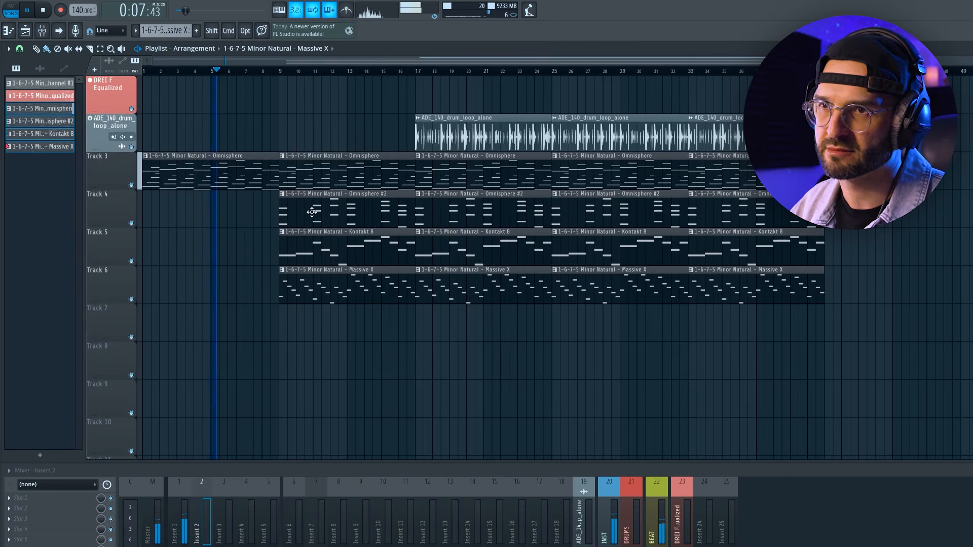
{"action": "right_click", "coordinate": [309, 288]}
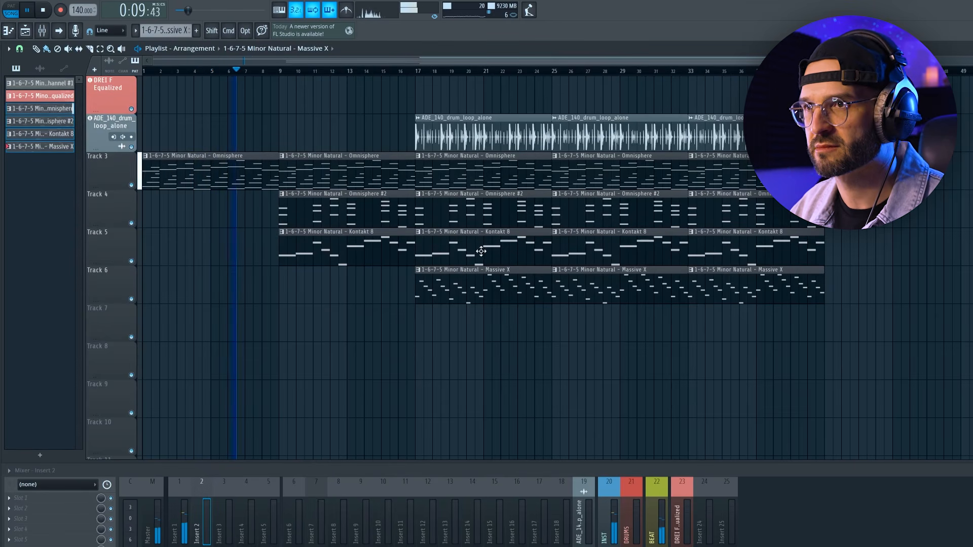
{"action": "scroll", "coordinate": [436, 174], "scroll_direction": "up", "scroll_amount": 2}
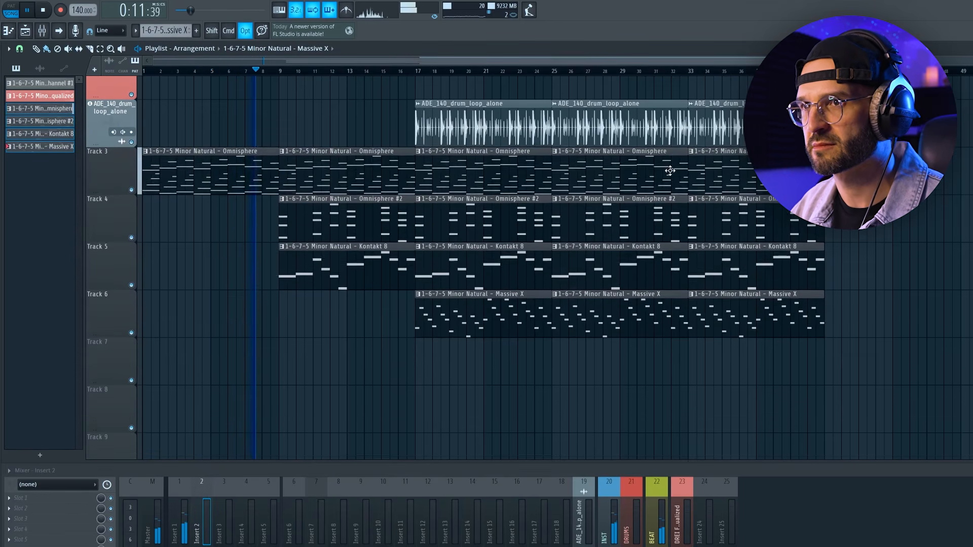
{"action": "scroll", "coordinate": [424, 163], "scroll_direction": "up", "scroll_amount": 2}
{"action": "left_click", "coordinate": [416, 155]}
{"action": "left_click", "coordinate": [282, 154]}
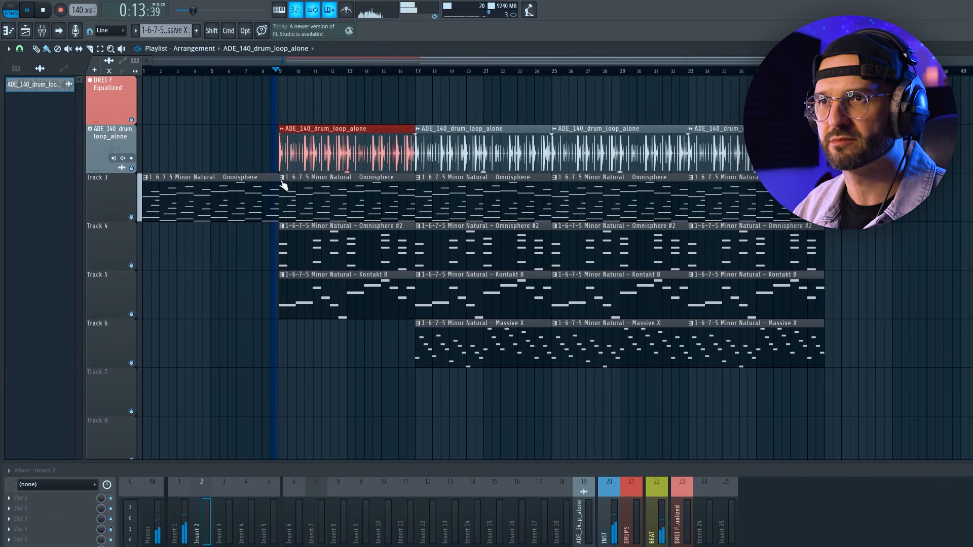
Step: Delete the Omnisphere #2 clip at bar 9, the Massive X clip at bar 17, and all clips starting at bar 33
{"action": "right_click", "coordinate": [343, 254]}
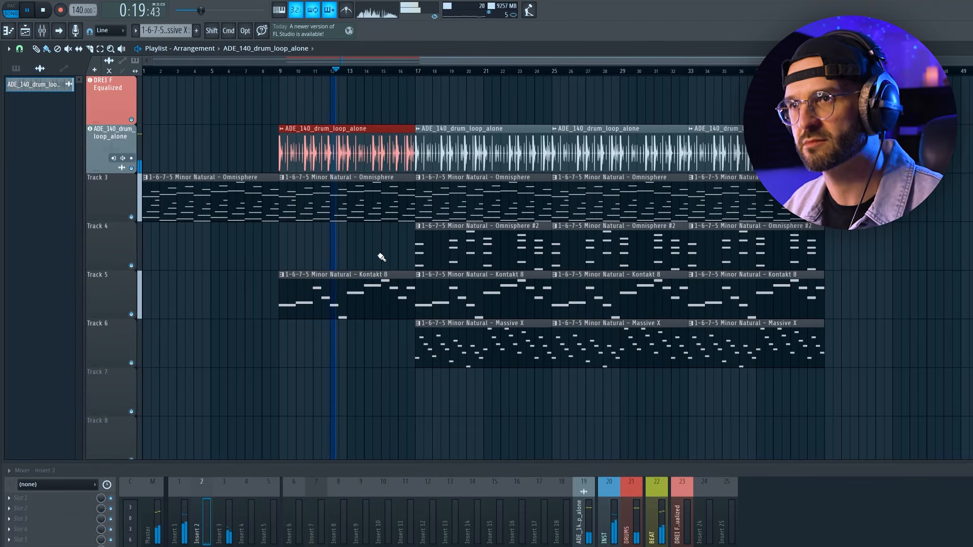
{"action": "right_click", "coordinate": [478, 355]}
{"action": "right_click", "coordinate": [735, 155]}
{"action": "right_click", "coordinate": [748, 203]}
{"action": "right_click", "coordinate": [756, 251]}
{"action": "right_click", "coordinate": [751, 299]}
{"action": "right_click", "coordinate": [740, 345]}
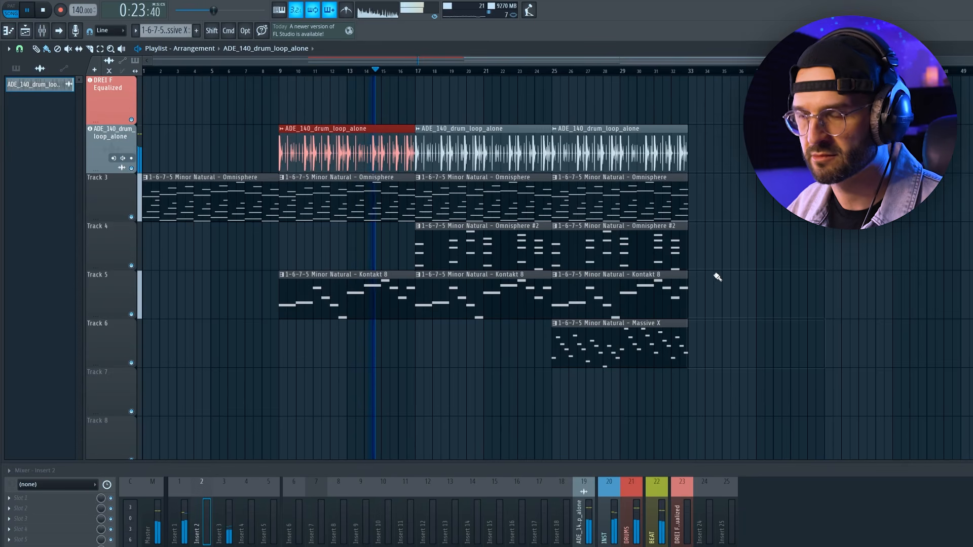
Step: Clear the drum loop selection and delete the Kontakt 8, Omnisphere and Omnisphere #2 clips at bar 25
{"action": "scroll", "coordinate": [458, 278], "scroll_direction": "up", "scroll_amount": 3}
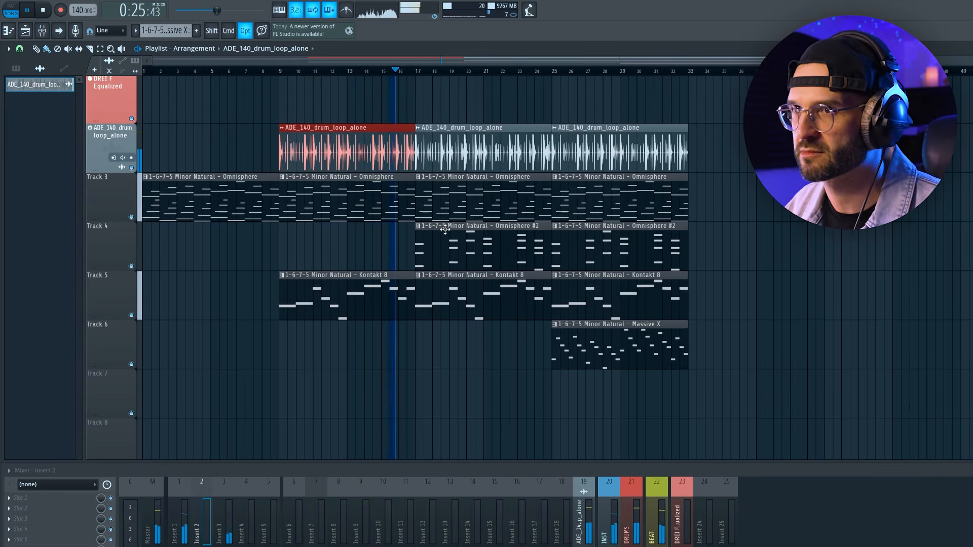
{"action": "scroll", "coordinate": [457, 278], "scroll_direction": "up", "scroll_amount": 2}
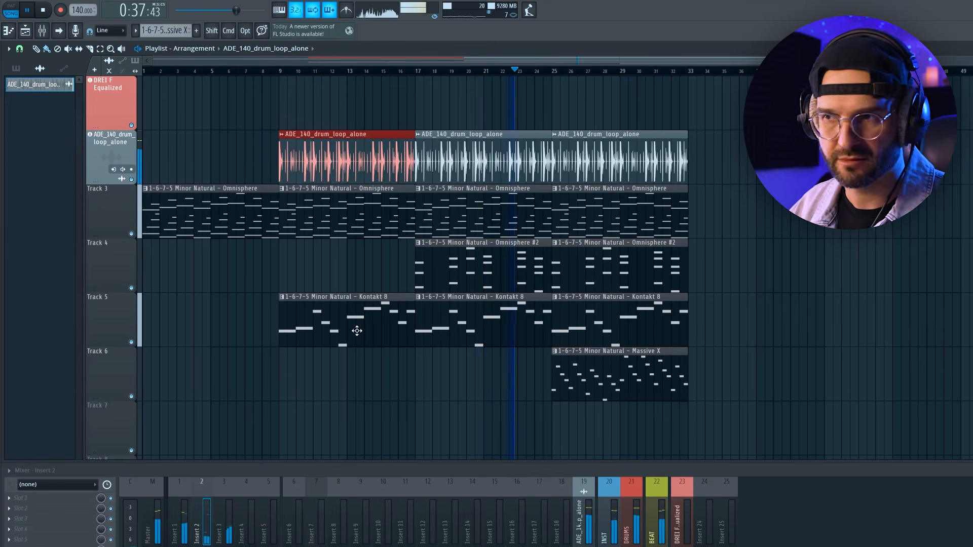
{"action": "left_click", "coordinate": [389, 432], "text": "super"}
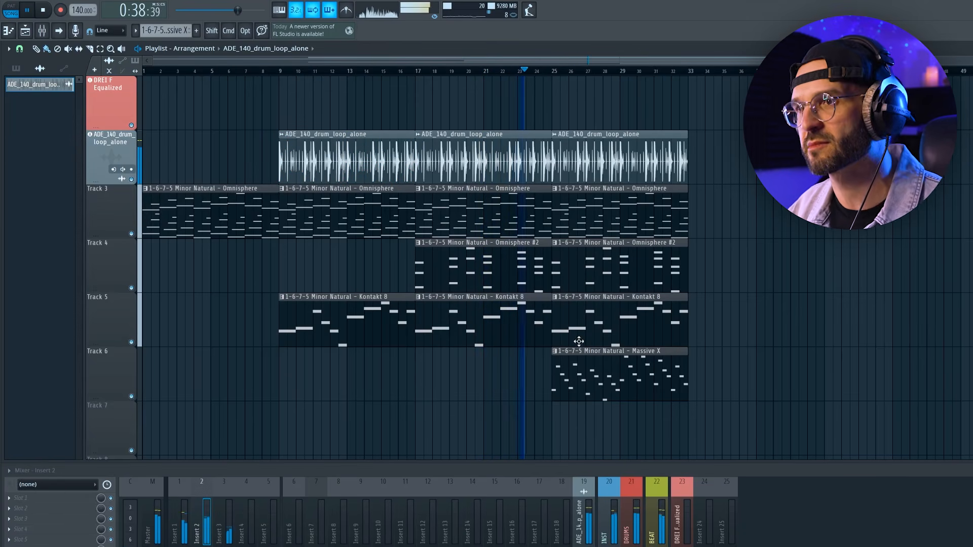
{"action": "right_click", "coordinate": [609, 313]}
{"action": "right_click", "coordinate": [612, 212]}
{"action": "right_click", "coordinate": [615, 272]}
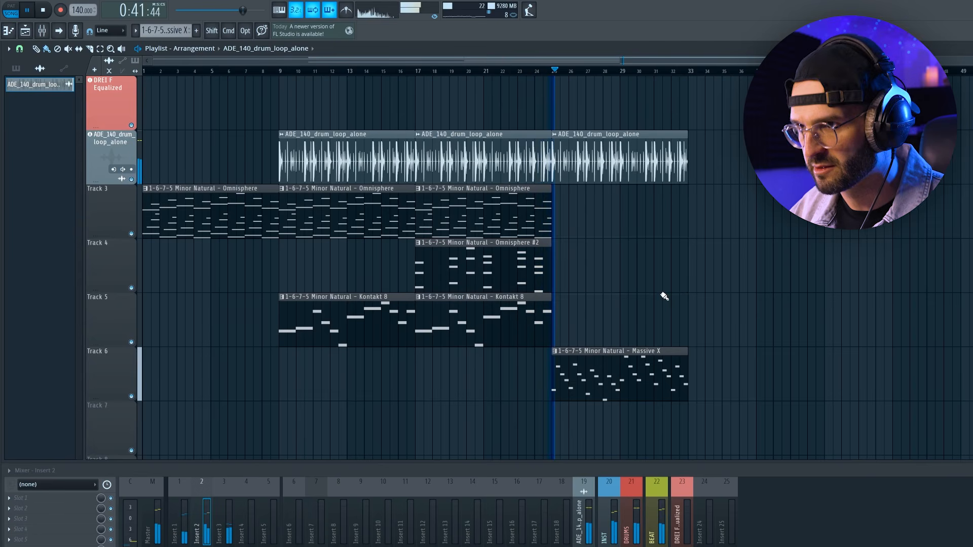
Step: Place the Omnisphere pattern back at bar 25 on track 3 and stop playback
{"action": "left_click", "coordinate": [354, 230]}
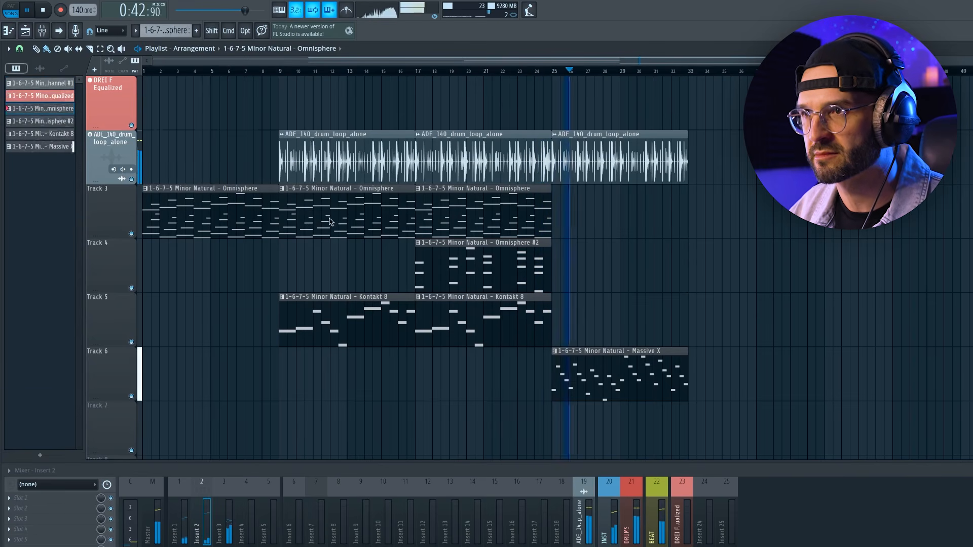
{"action": "left_click", "coordinate": [558, 222]}
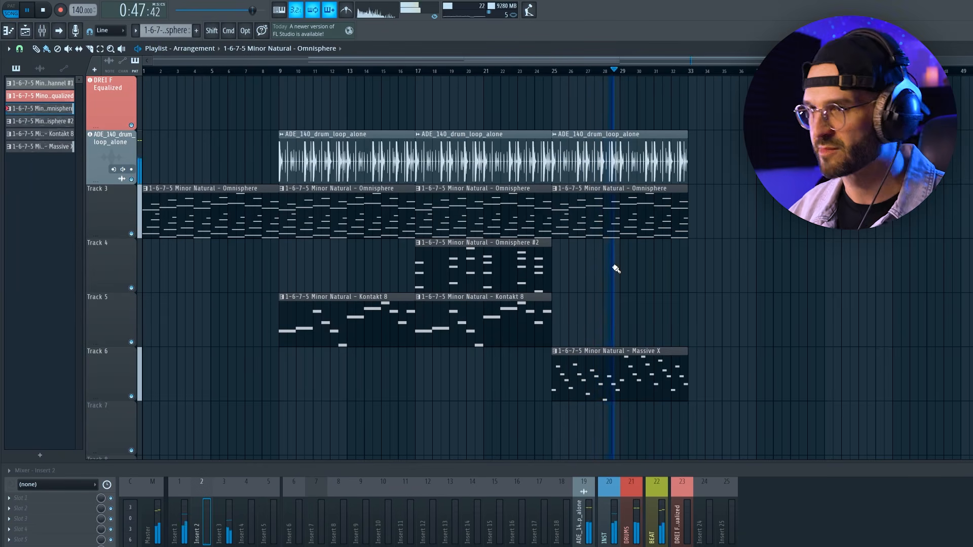
{"action": "key", "text": "space"}
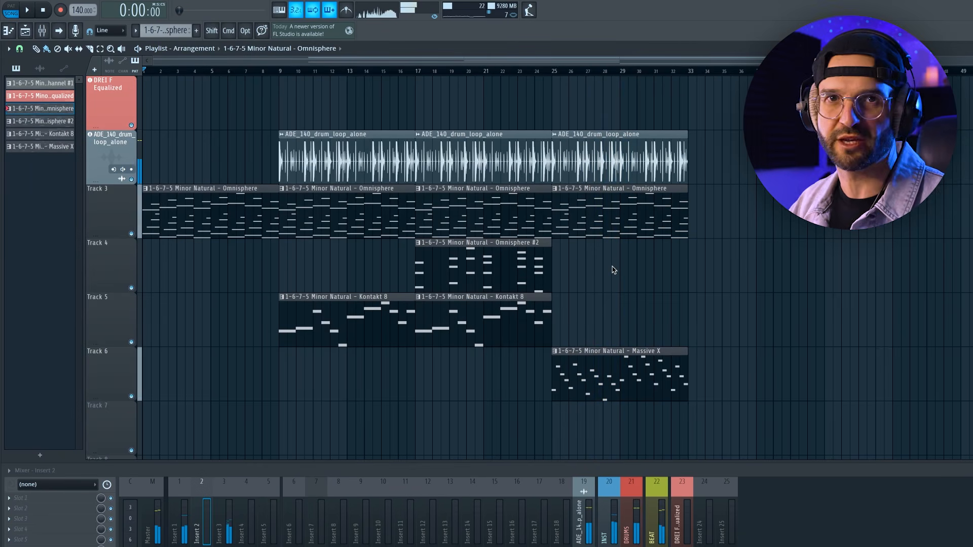